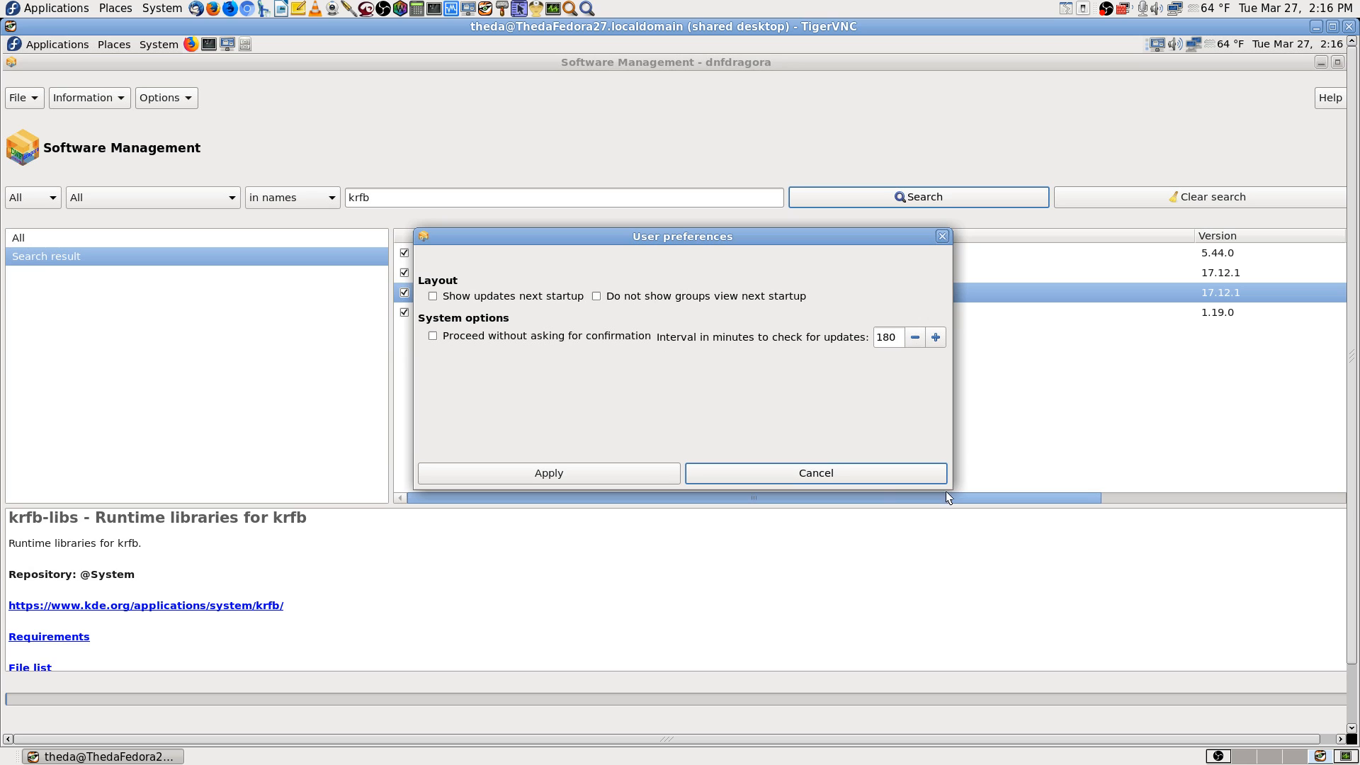
Step: Enlarge the user preferences dialog, close it without applying changes, and show the remote desktop in full screen
left_click_drag(413, 487, 387, 637)
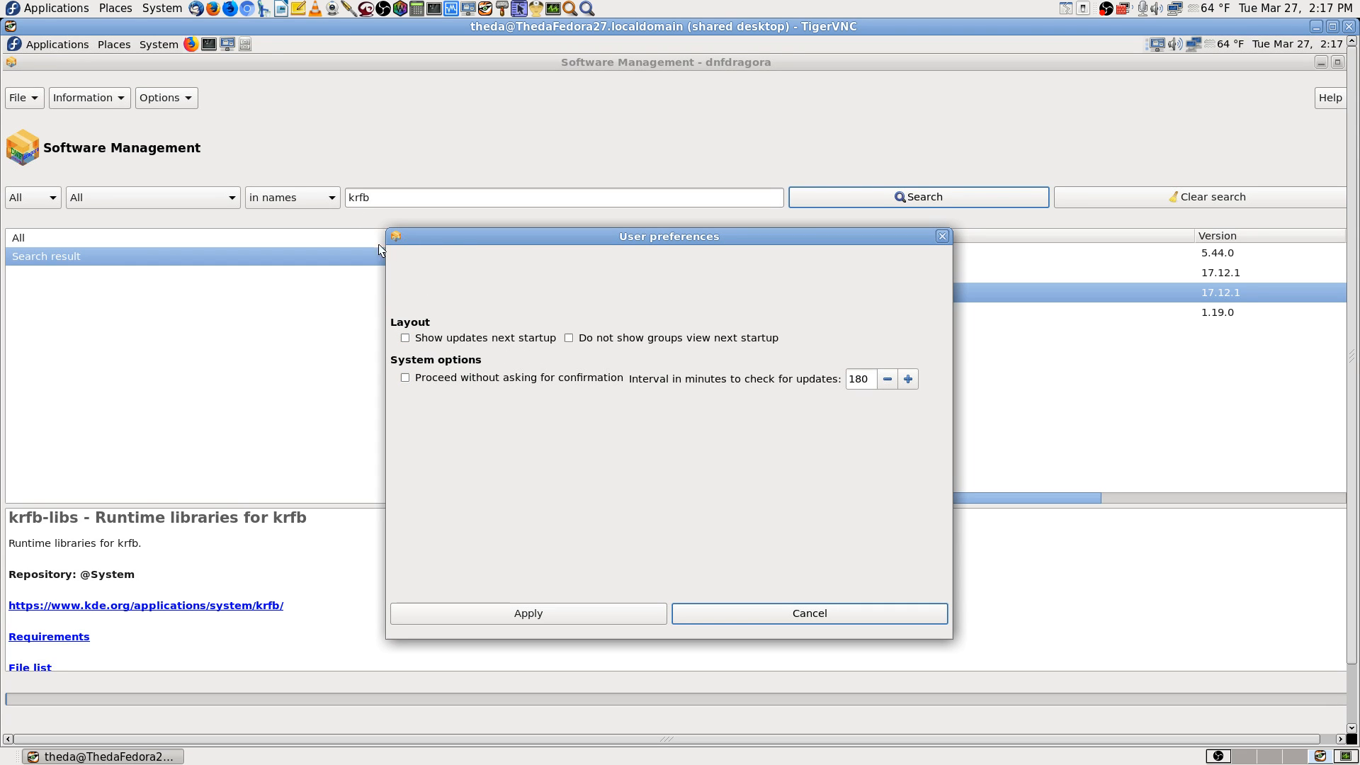
left_click(812, 612)
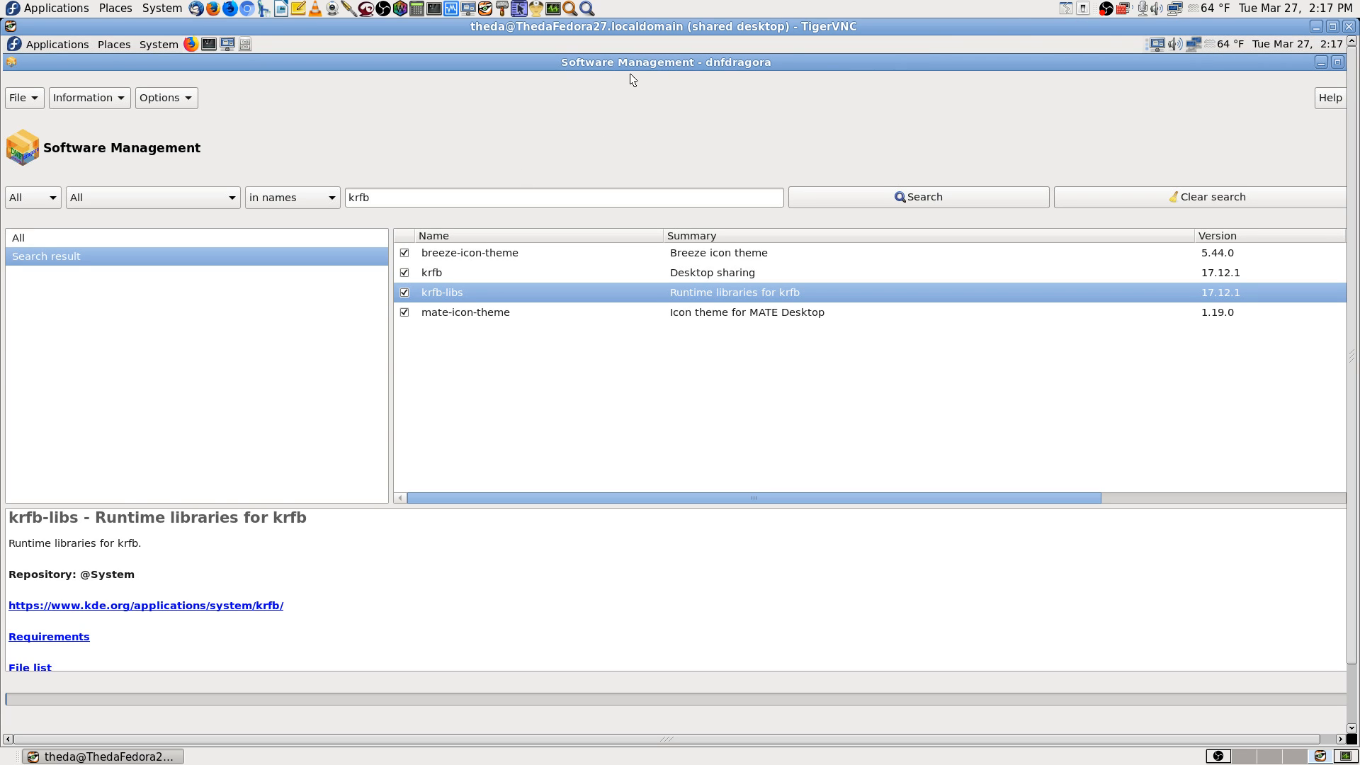
key("F8")
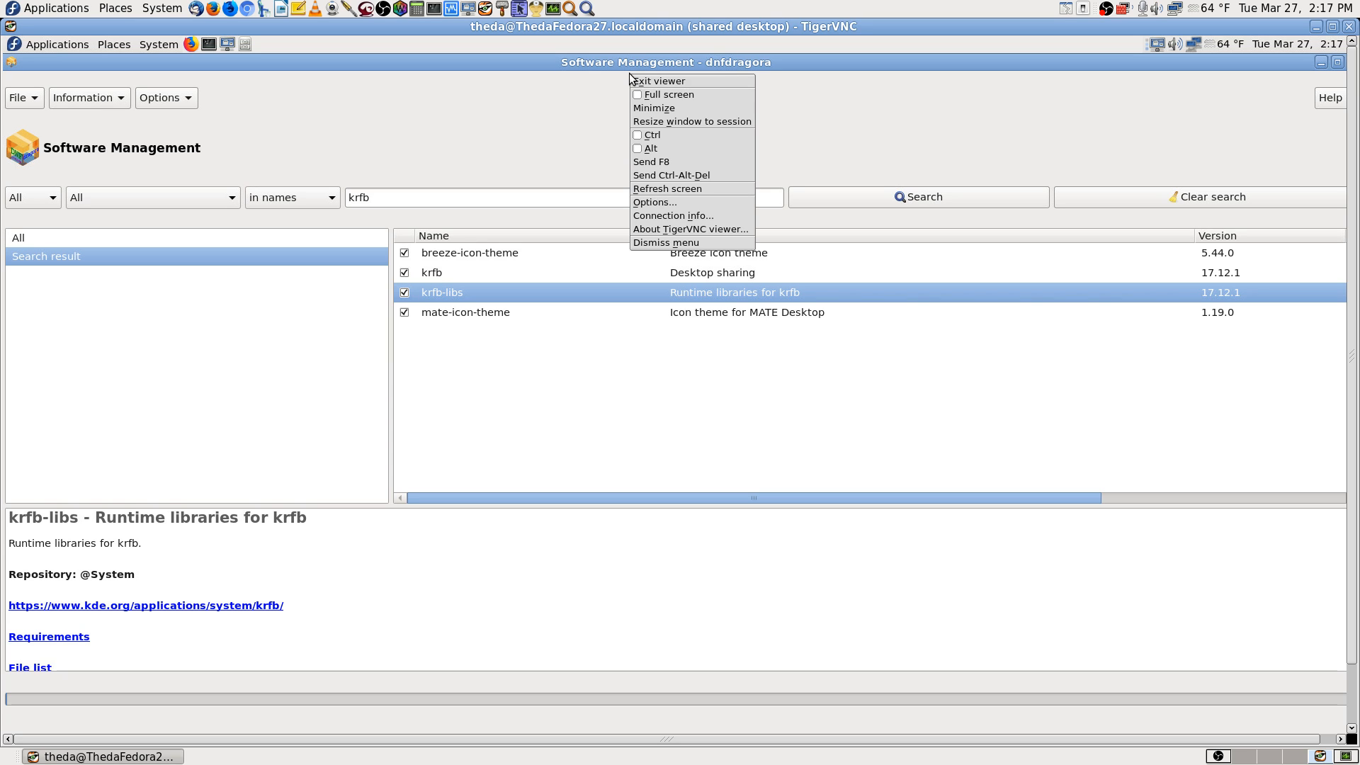
left_click(636, 97)
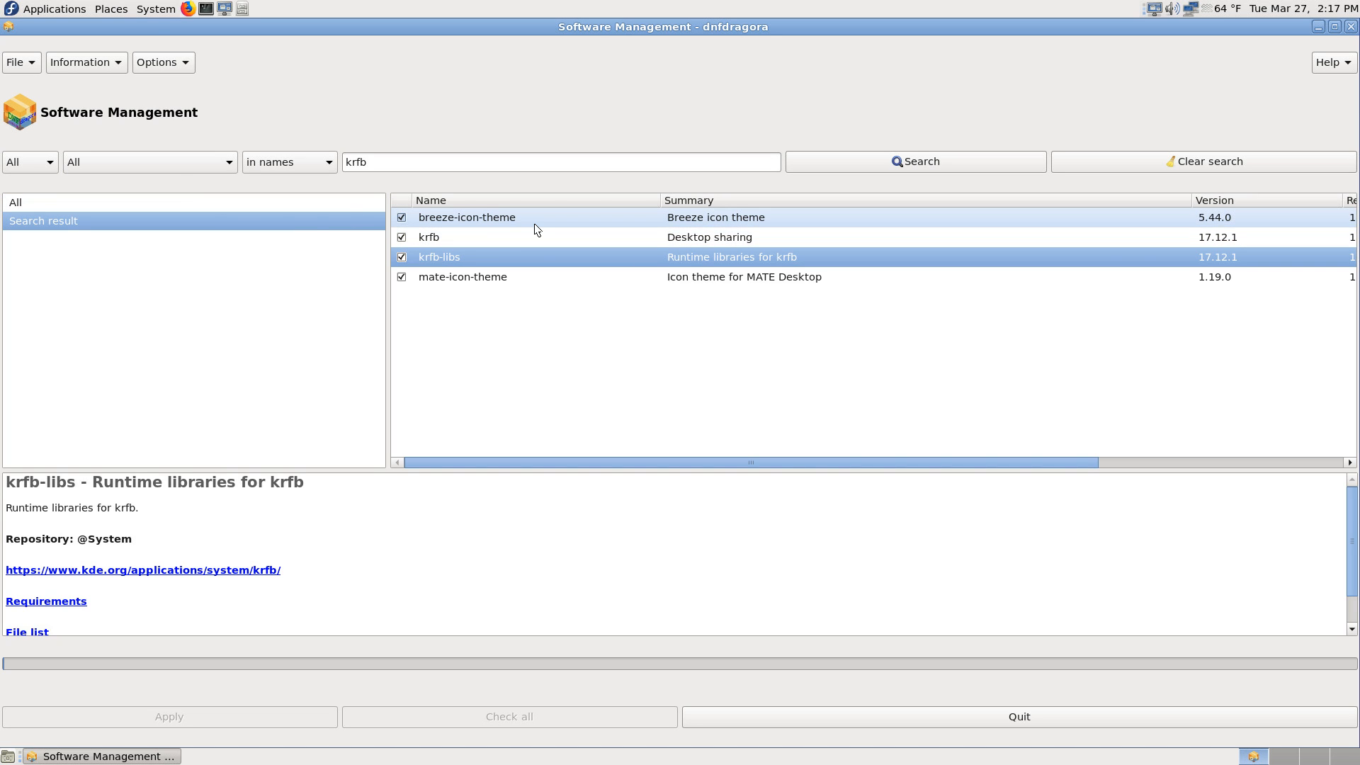
Step: Review the details of the breeze-icon-theme, krfb and mate-icon-theme packages, and rerun the krfb search by name
left_click(494, 218)
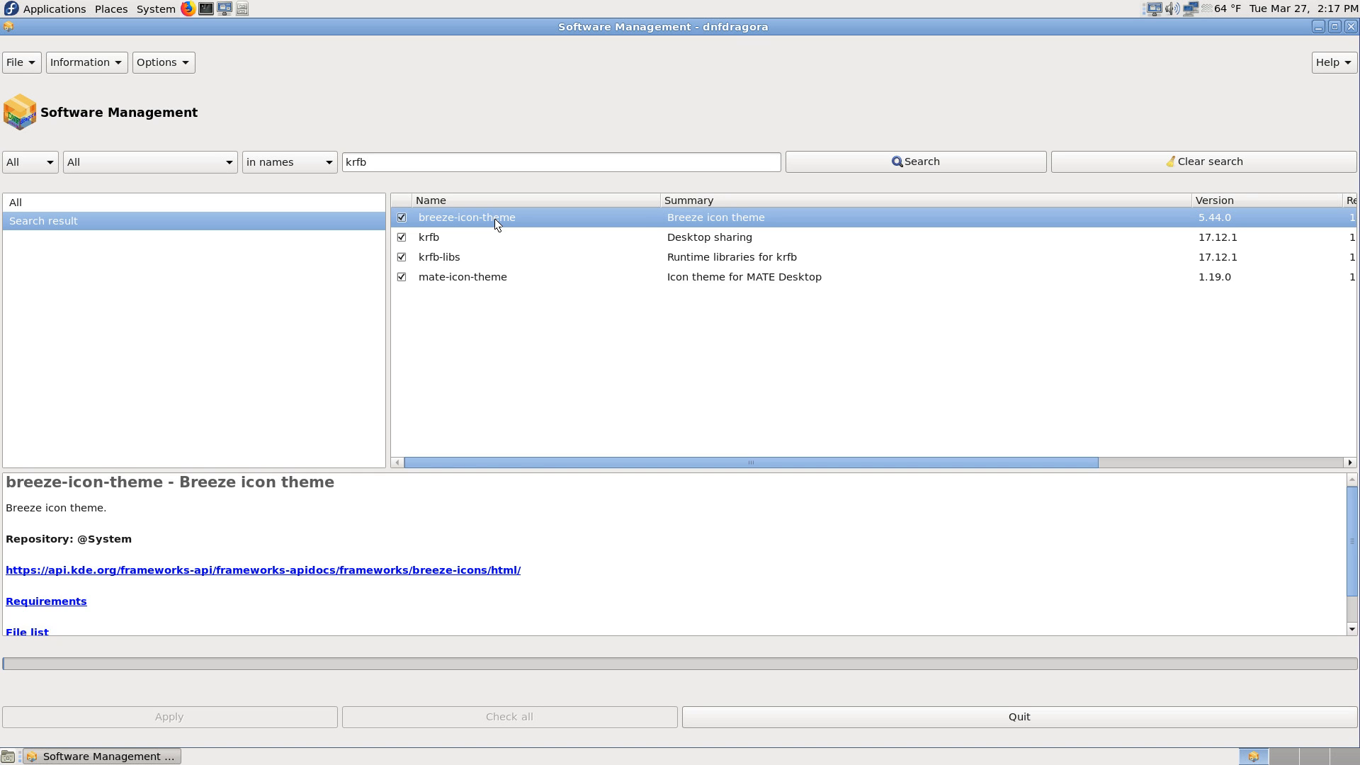
left_click(487, 241)
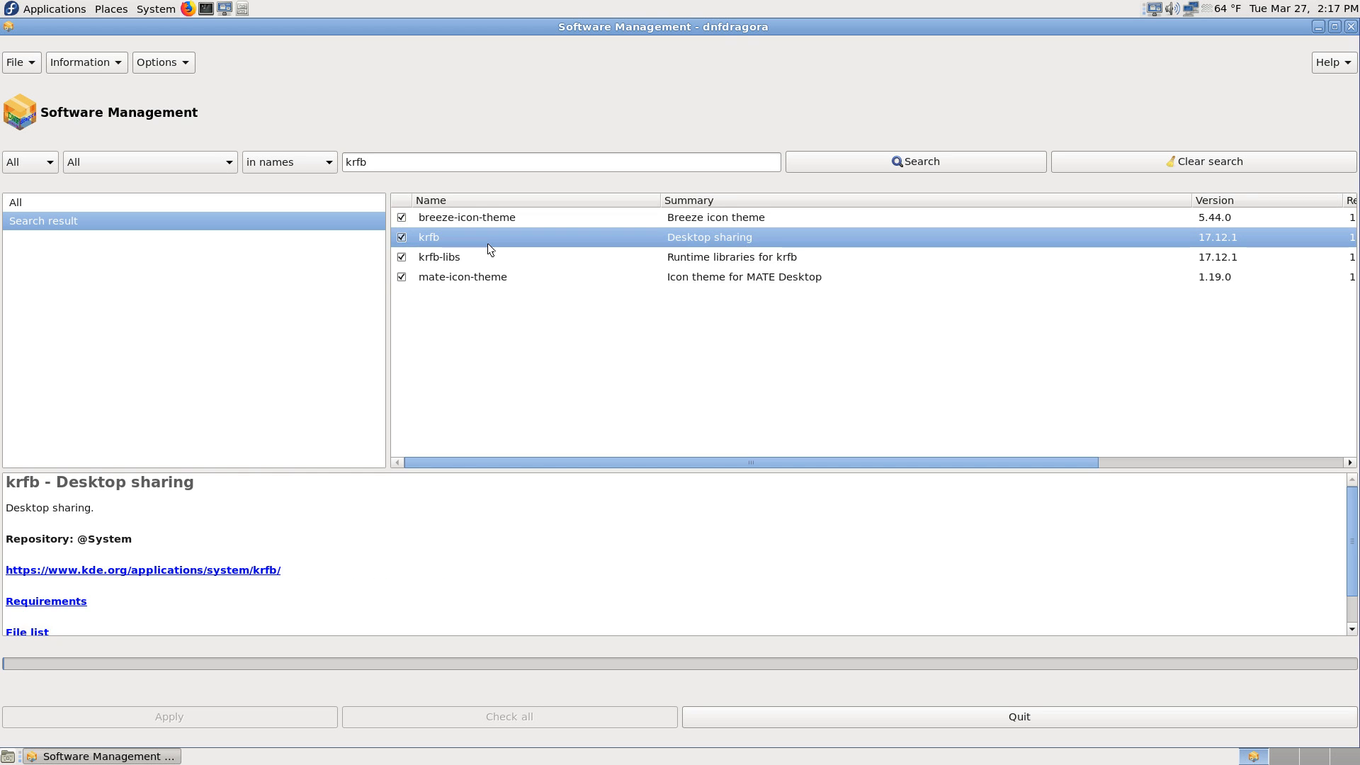
left_click(482, 280)
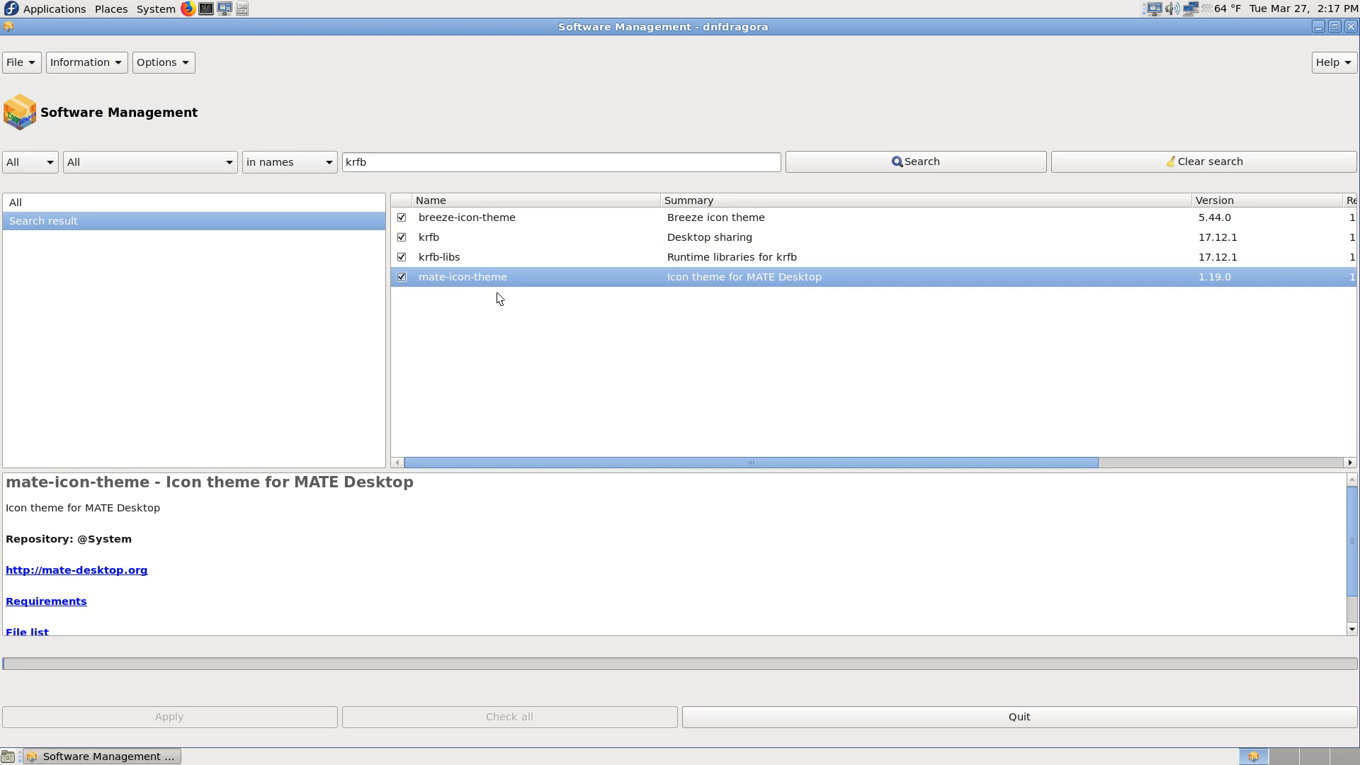
left_click(478, 239)
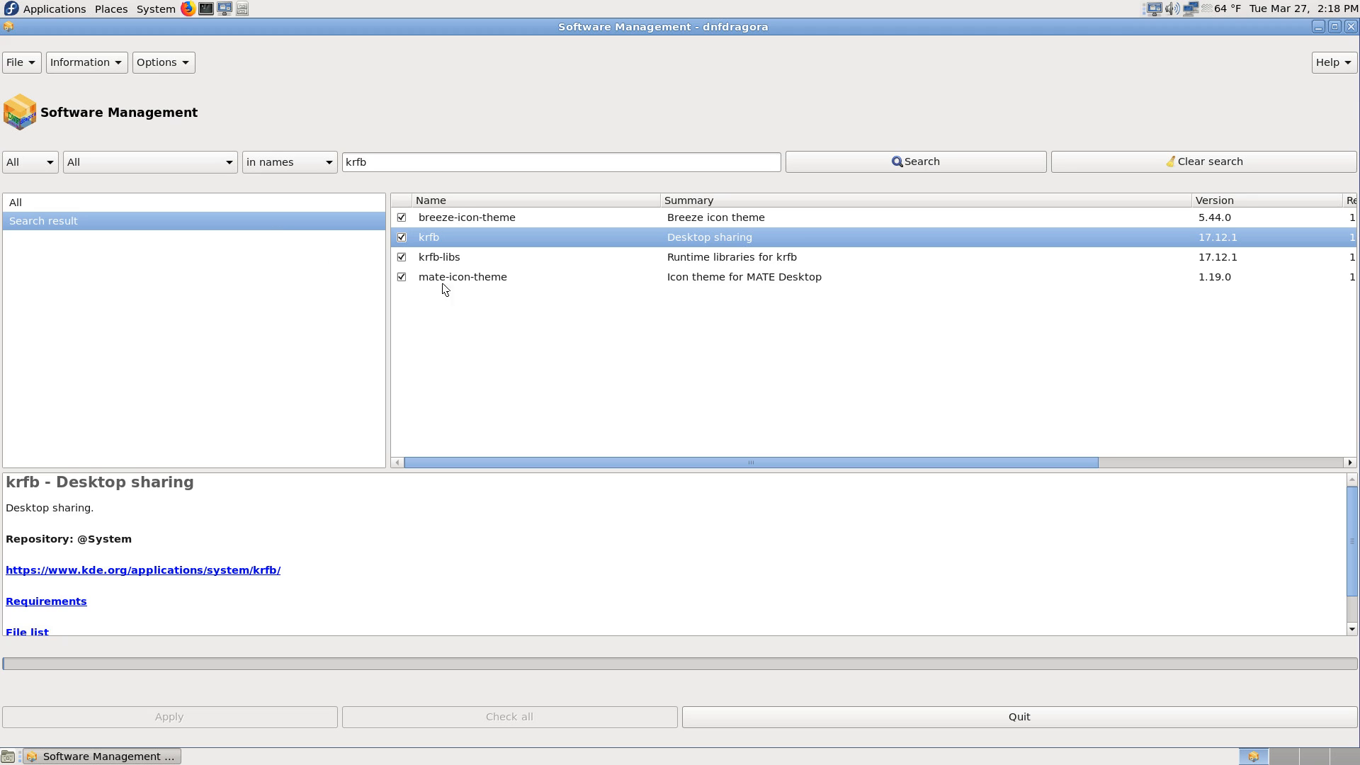
left_click(895, 163)
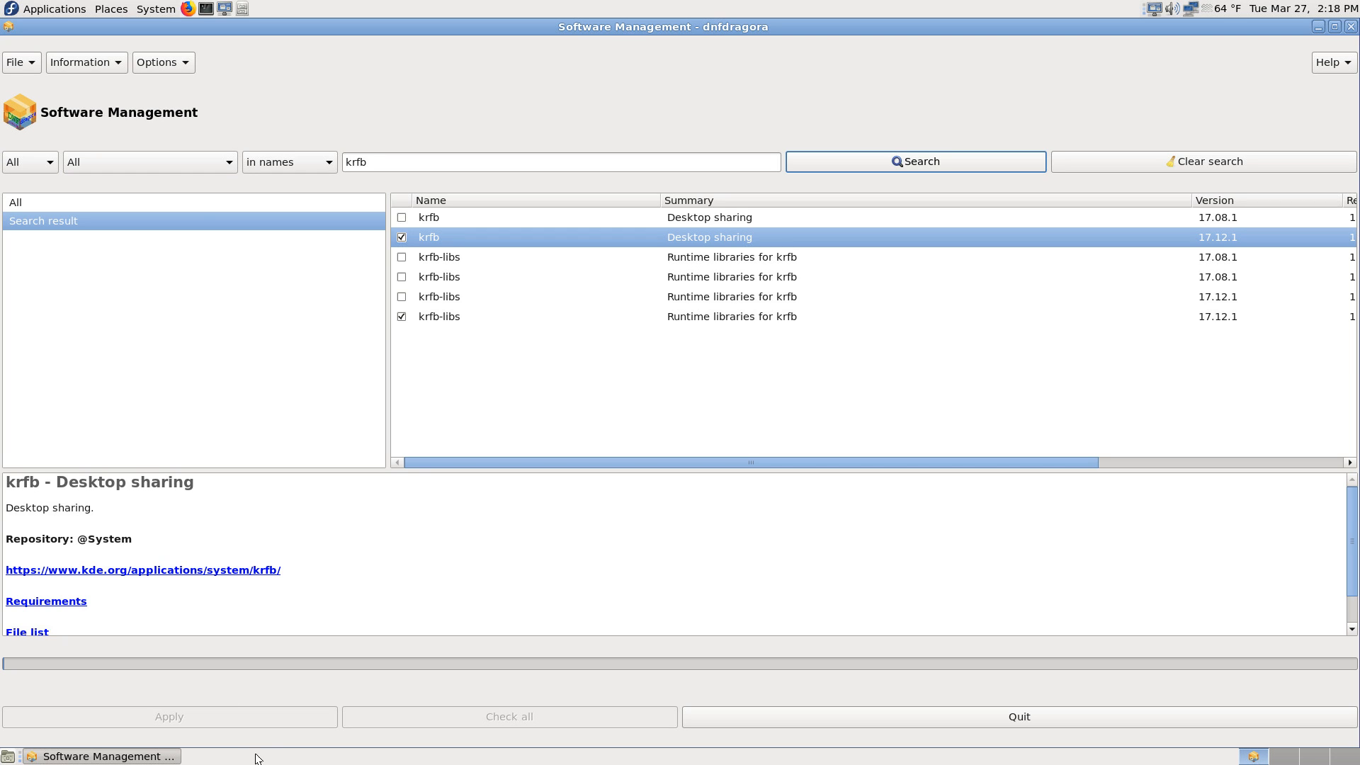
Step: Search for krfb among installed packages only, and set the package filter back to All
left_click(217, 163)
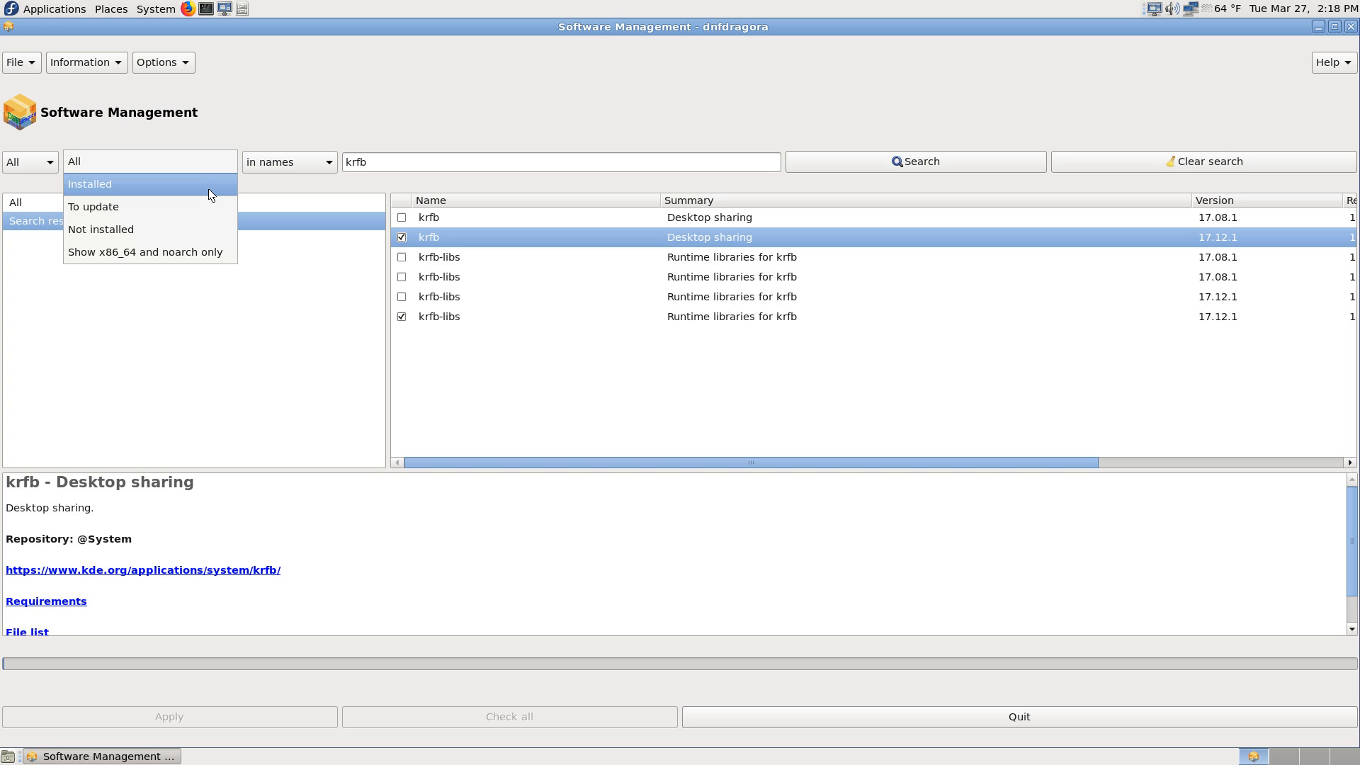
left_click(210, 194)
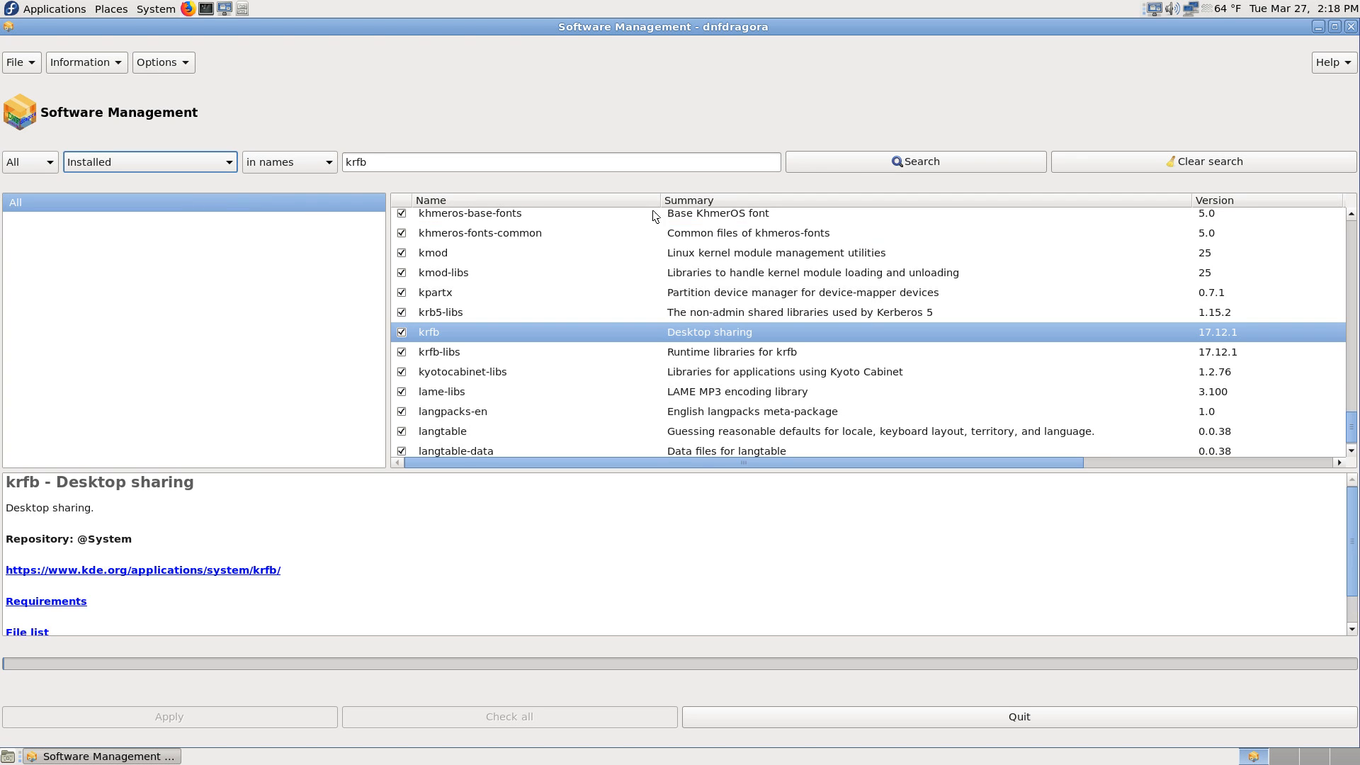
left_click(948, 163)
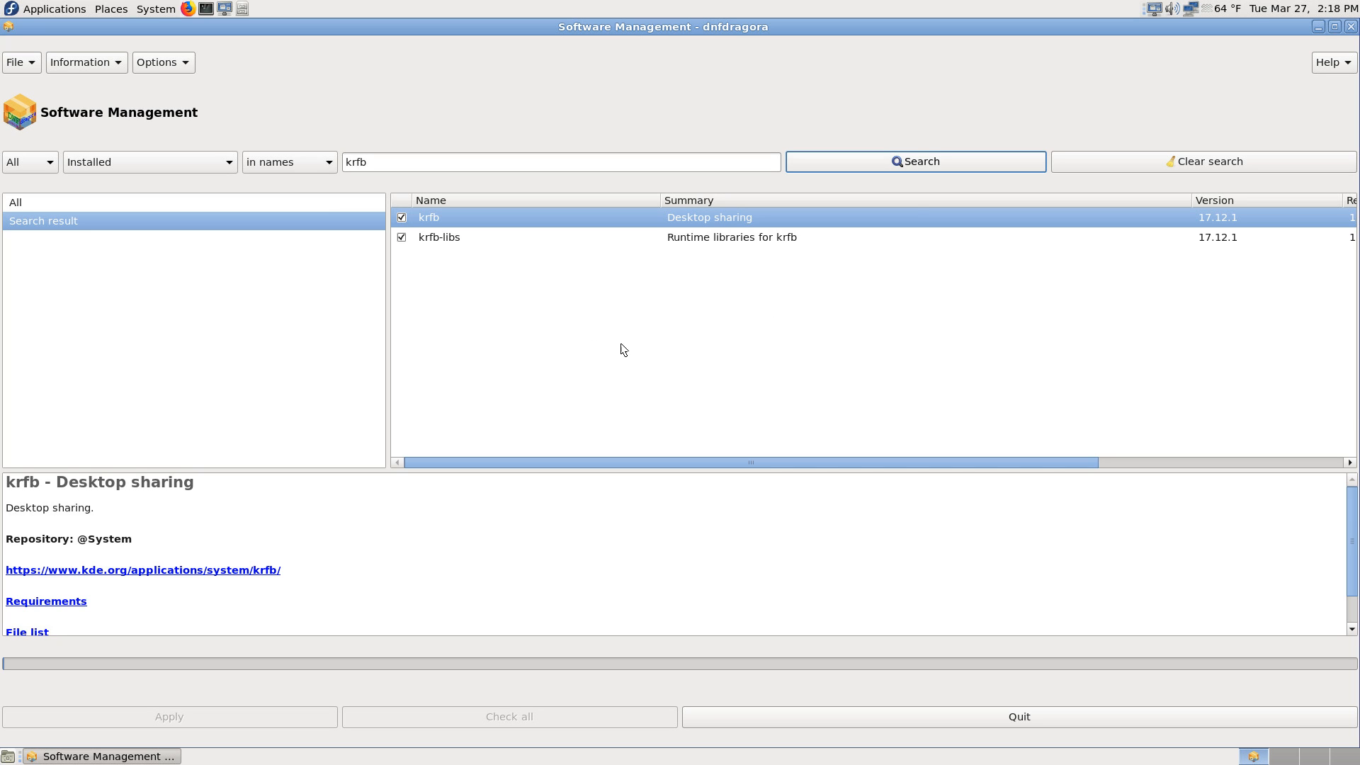
left_click(217, 160)
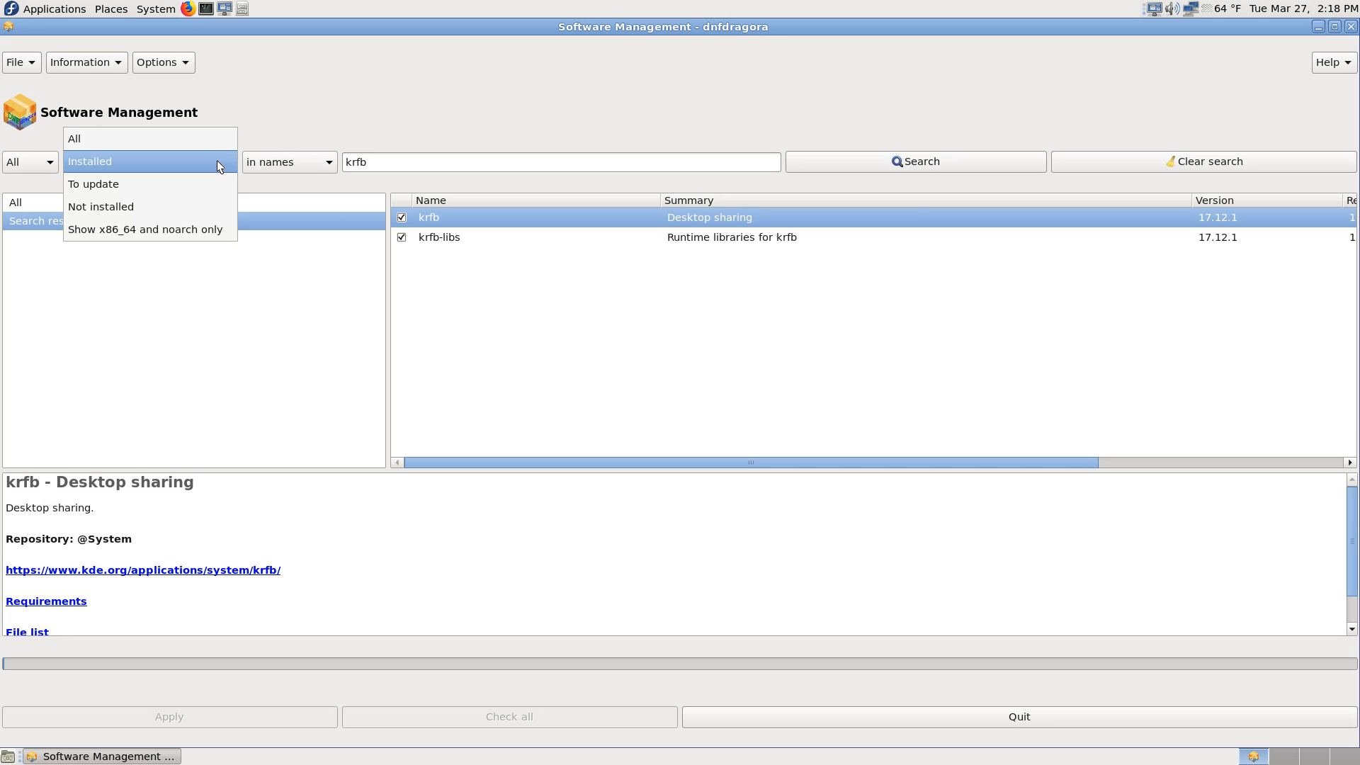
left_click(211, 136)
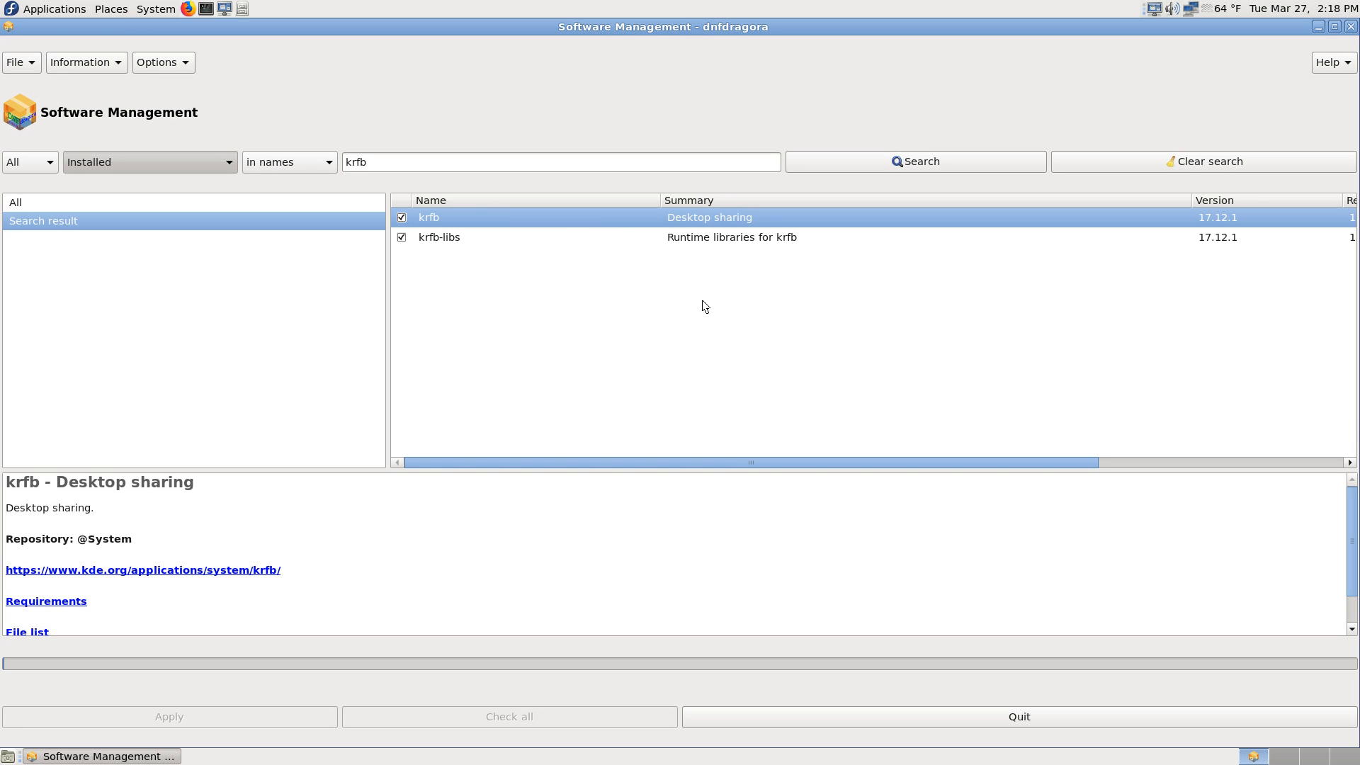
Step: Leave full-screen mode and close the remote desktop viewer window
key("F8")
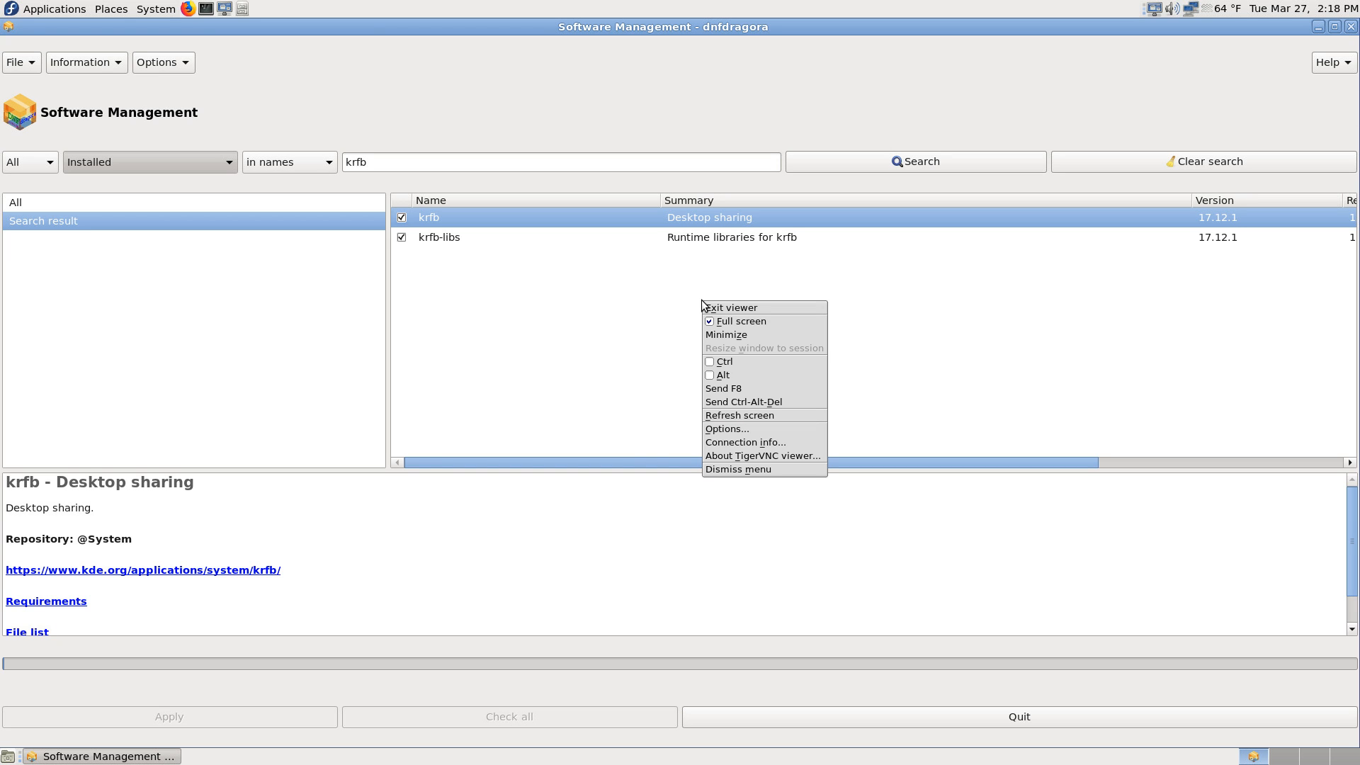
left_click(737, 322)
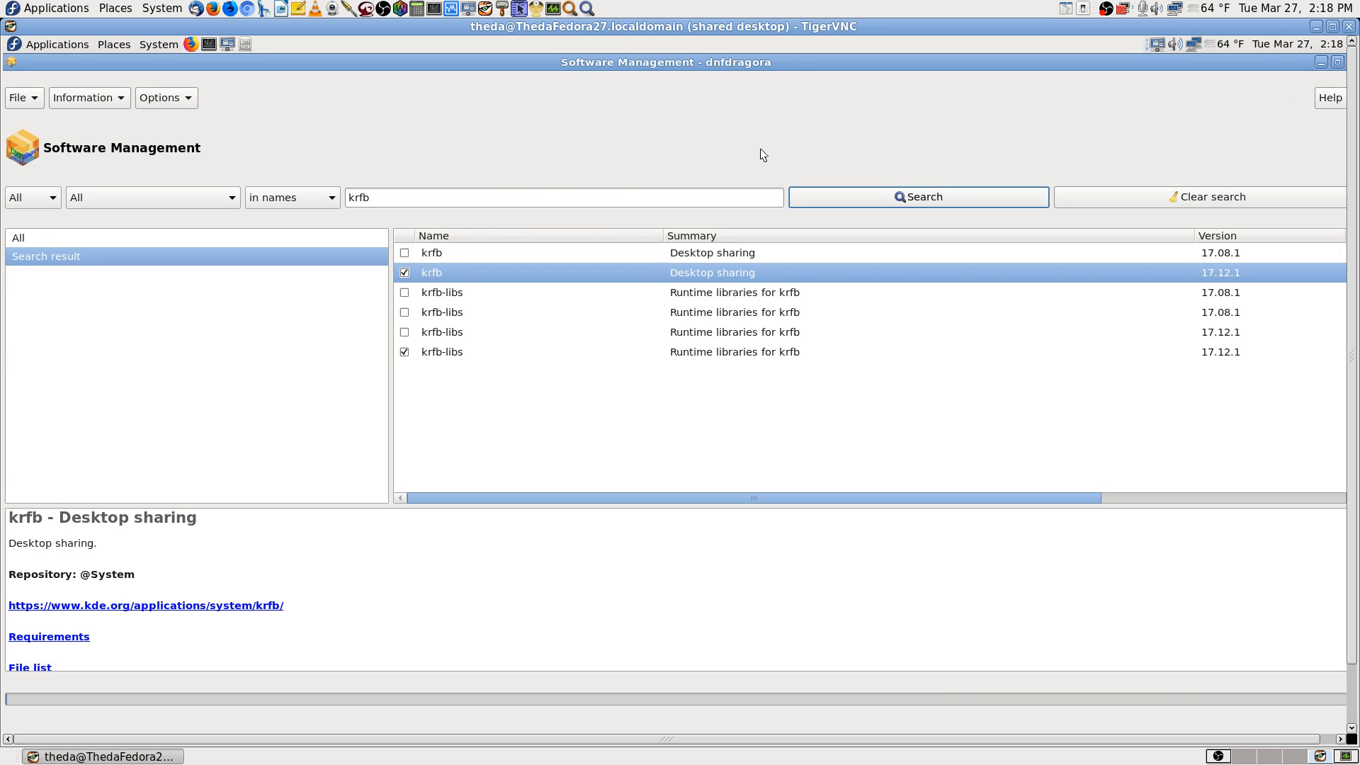
left_click(1349, 26)
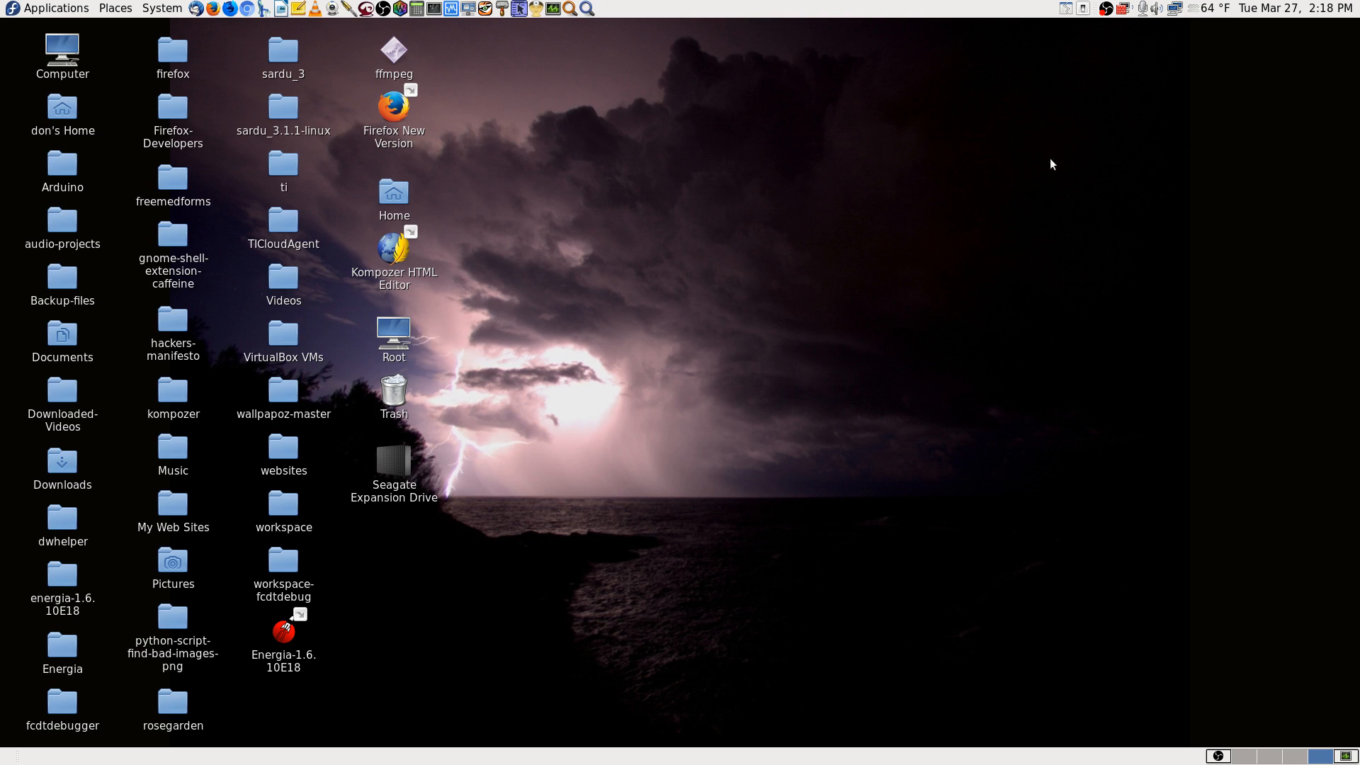
Step: Reconnect to the VNC server 192.168.0.171, entering the VNC password, and show the session in full screen
left_click(485, 8)
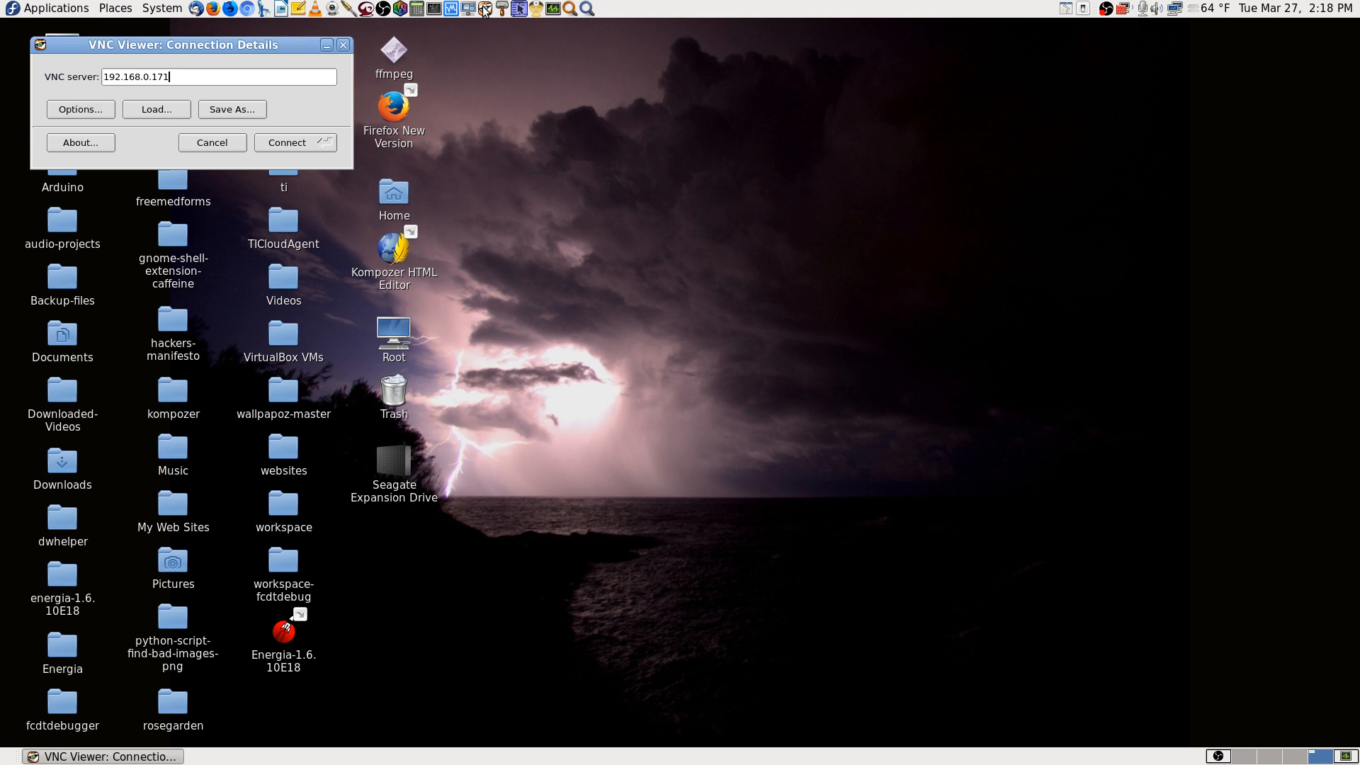
key("Return")
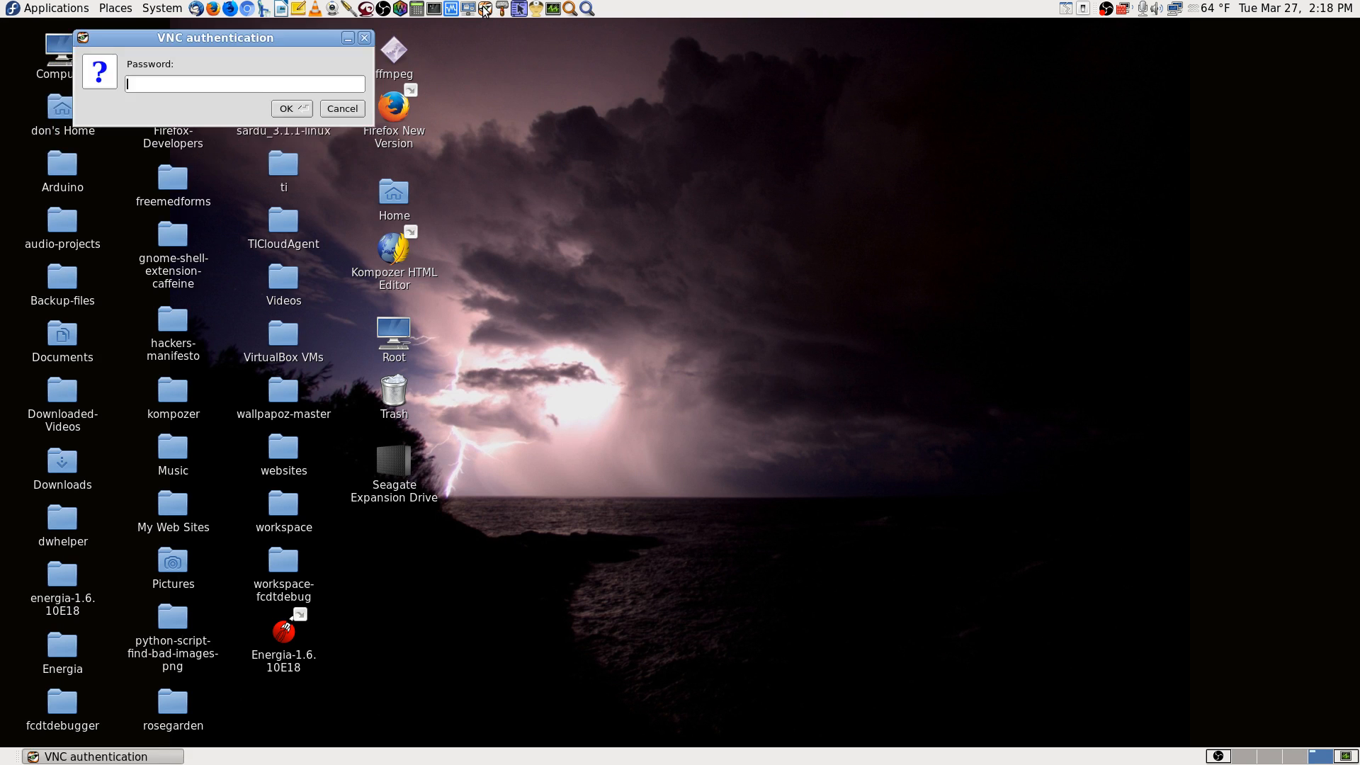
type("••••••••••••")
key("Return")
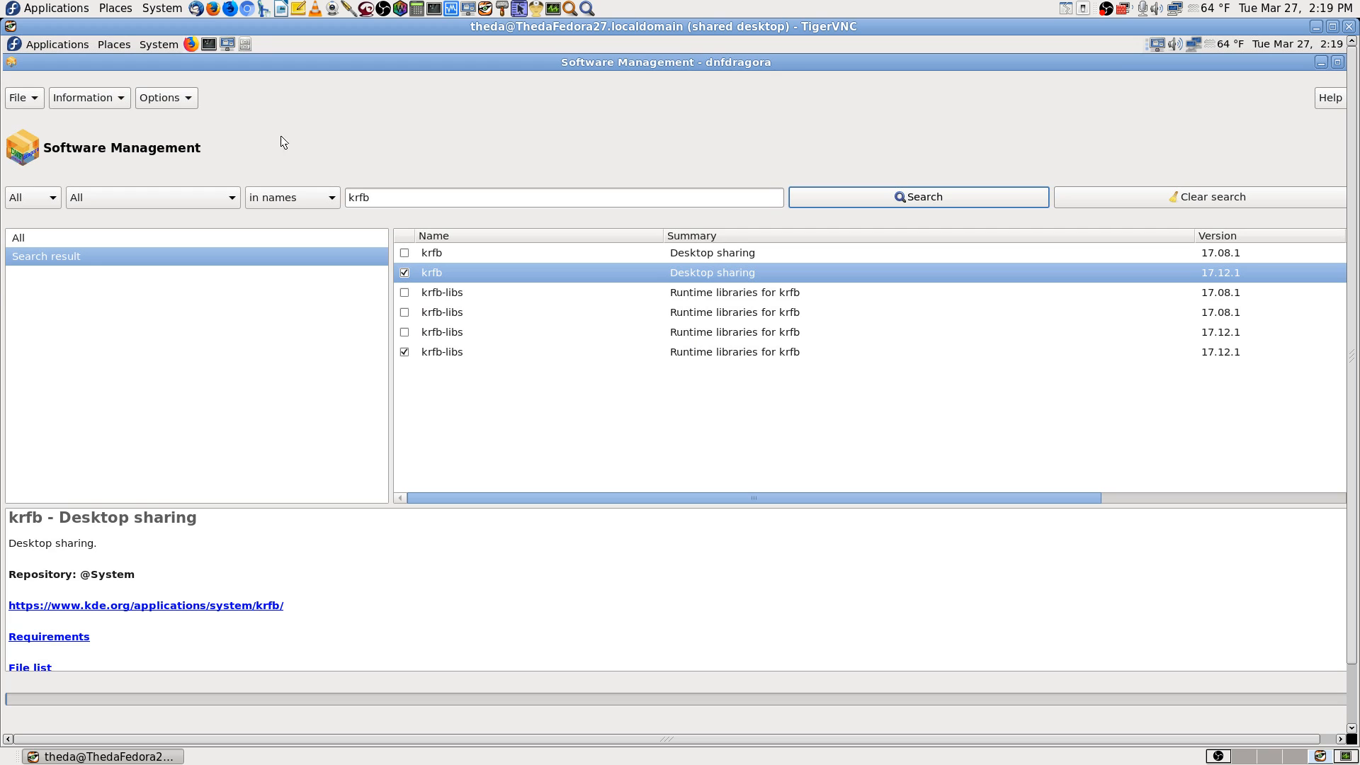
key("F8")
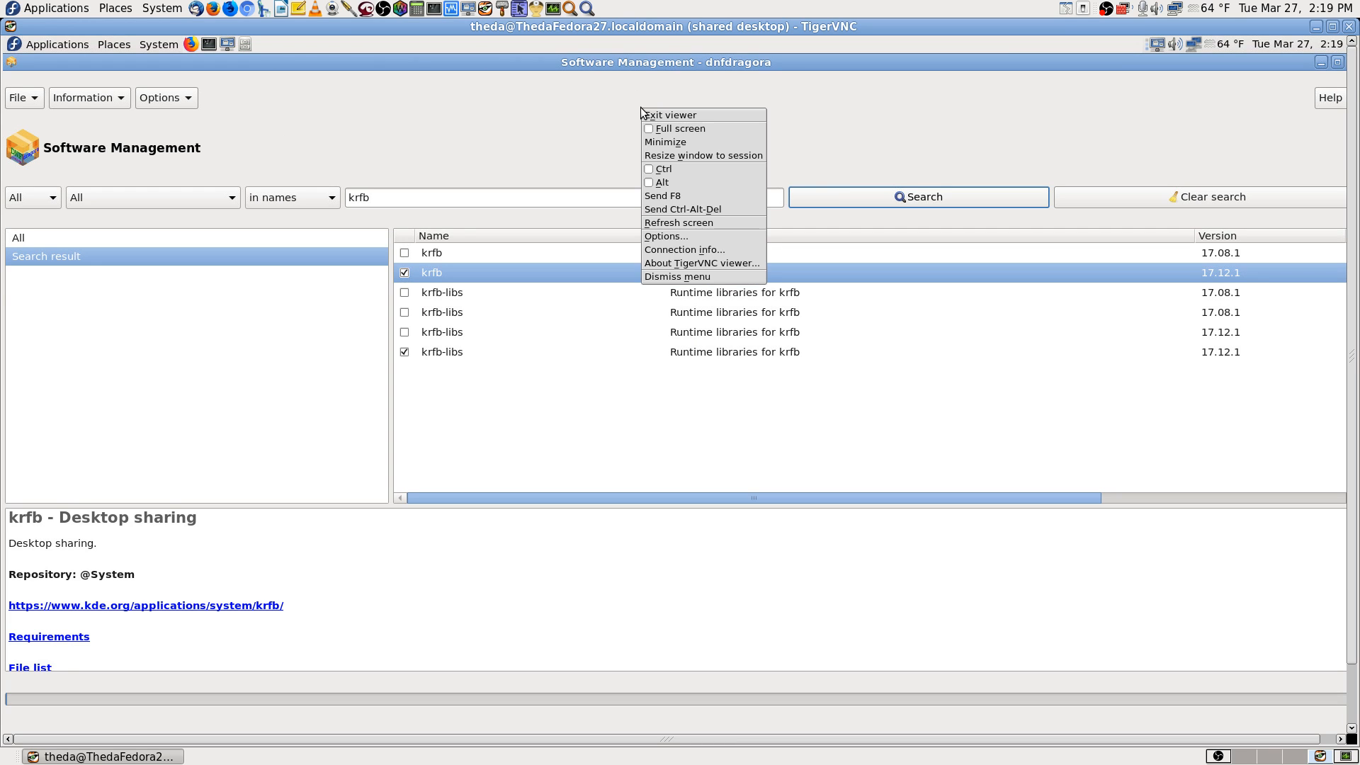
left_click(682, 128)
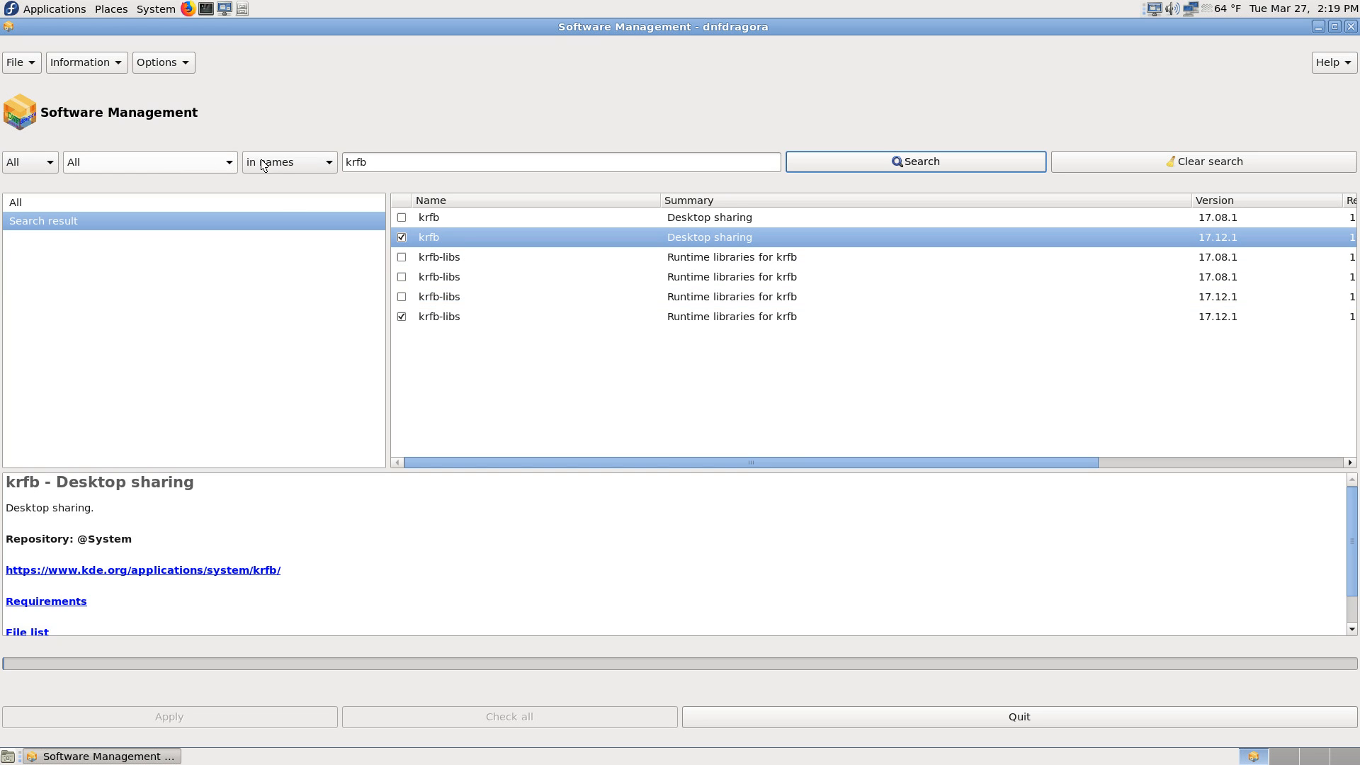
Step: Search for krfb in package descriptions, and repeat the search in package summaries
left_click(321, 161)
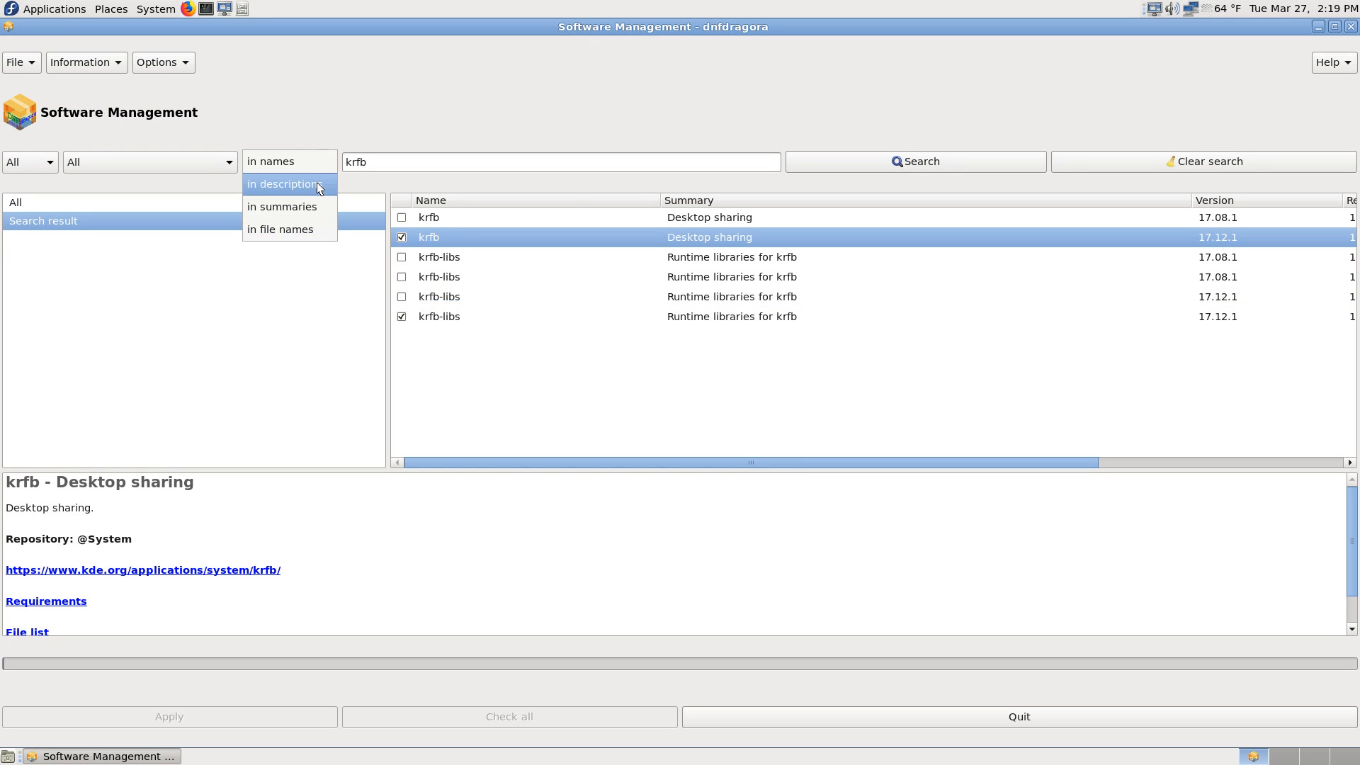
left_click(319, 184)
left_click(896, 163)
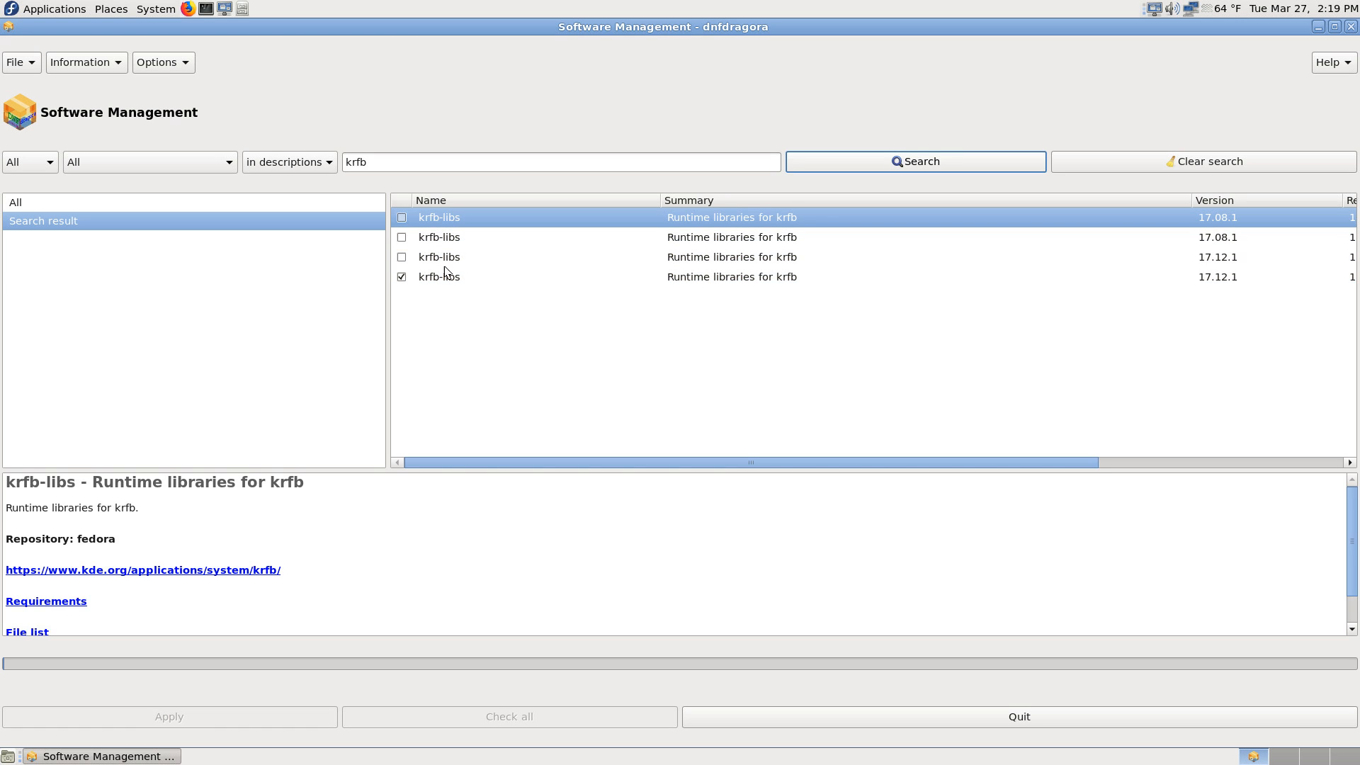
left_click(317, 162)
left_click(313, 183)
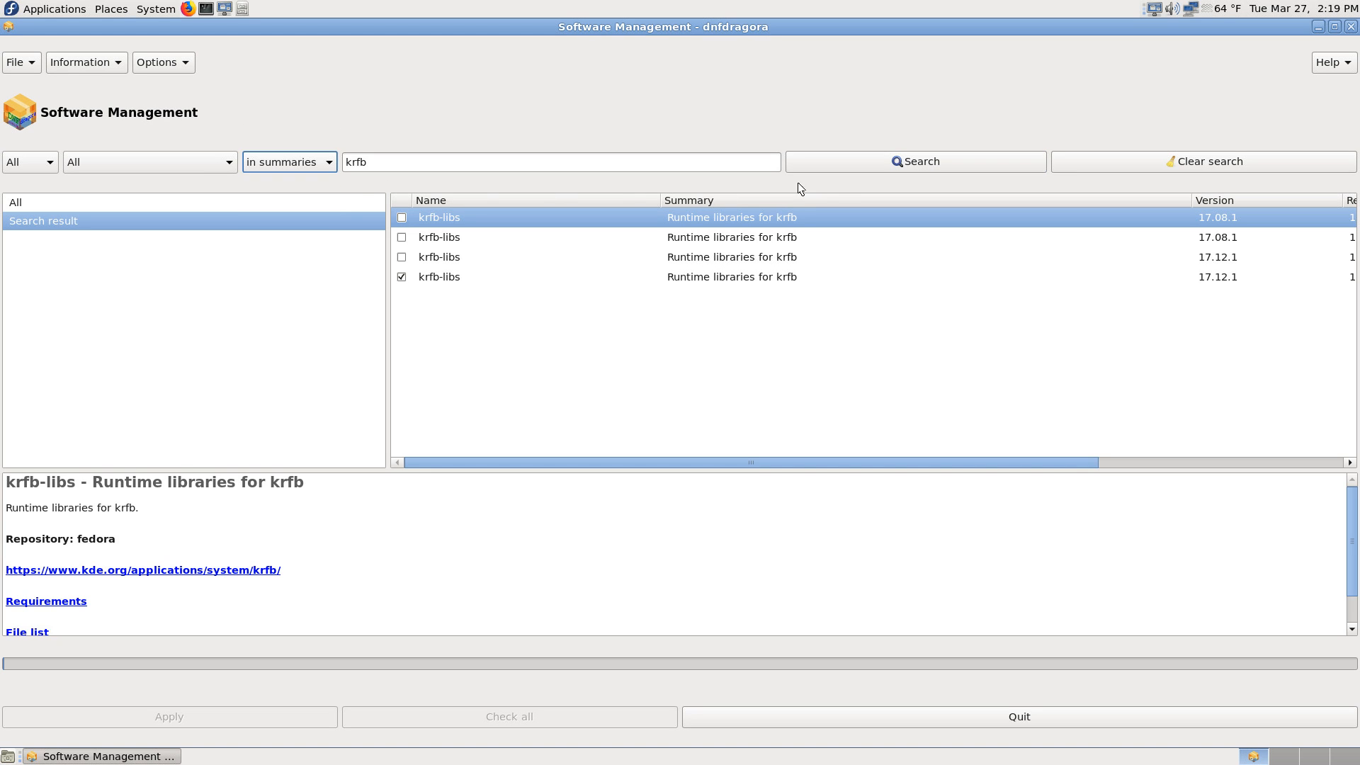
left_click(892, 163)
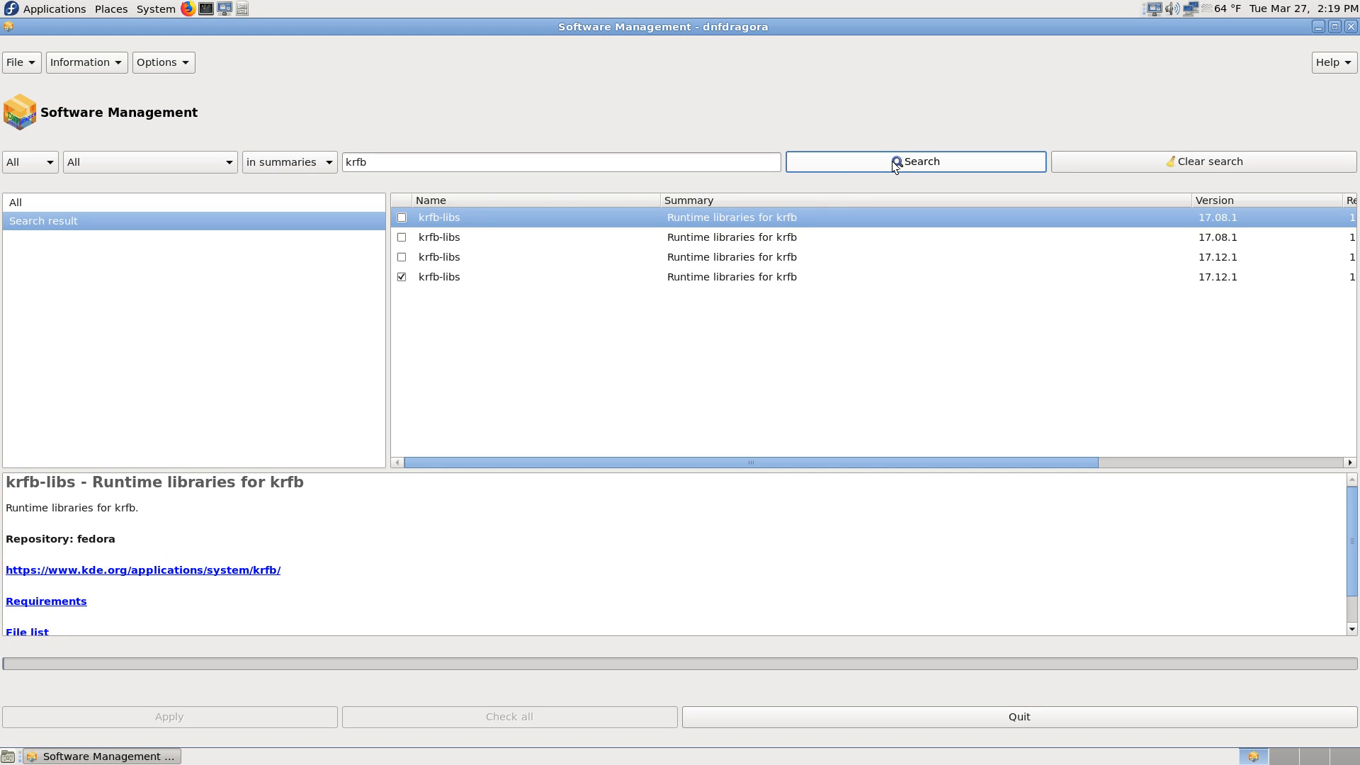
Step: Search for krfb in file names, and run the search again in package names
left_click(319, 160)
left_click(305, 185)
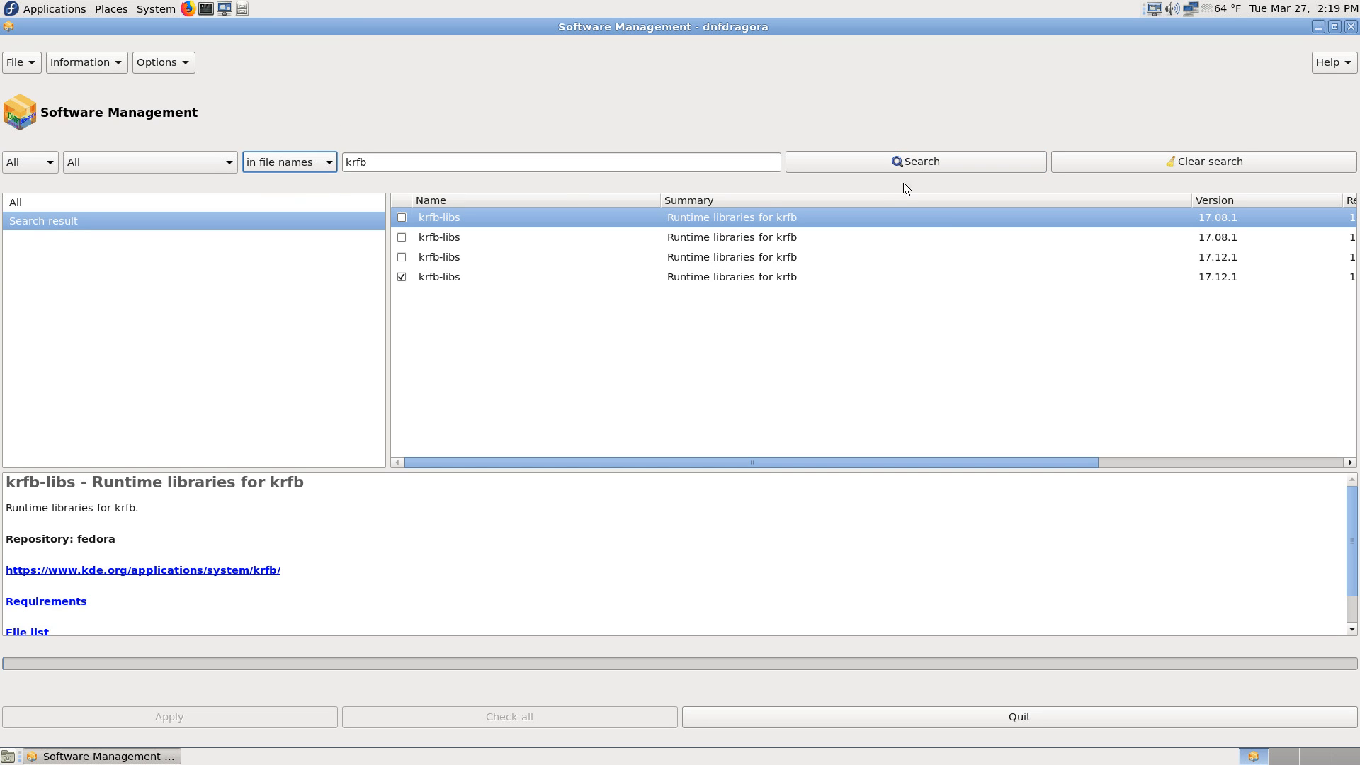
left_click(898, 160)
left_click(322, 163)
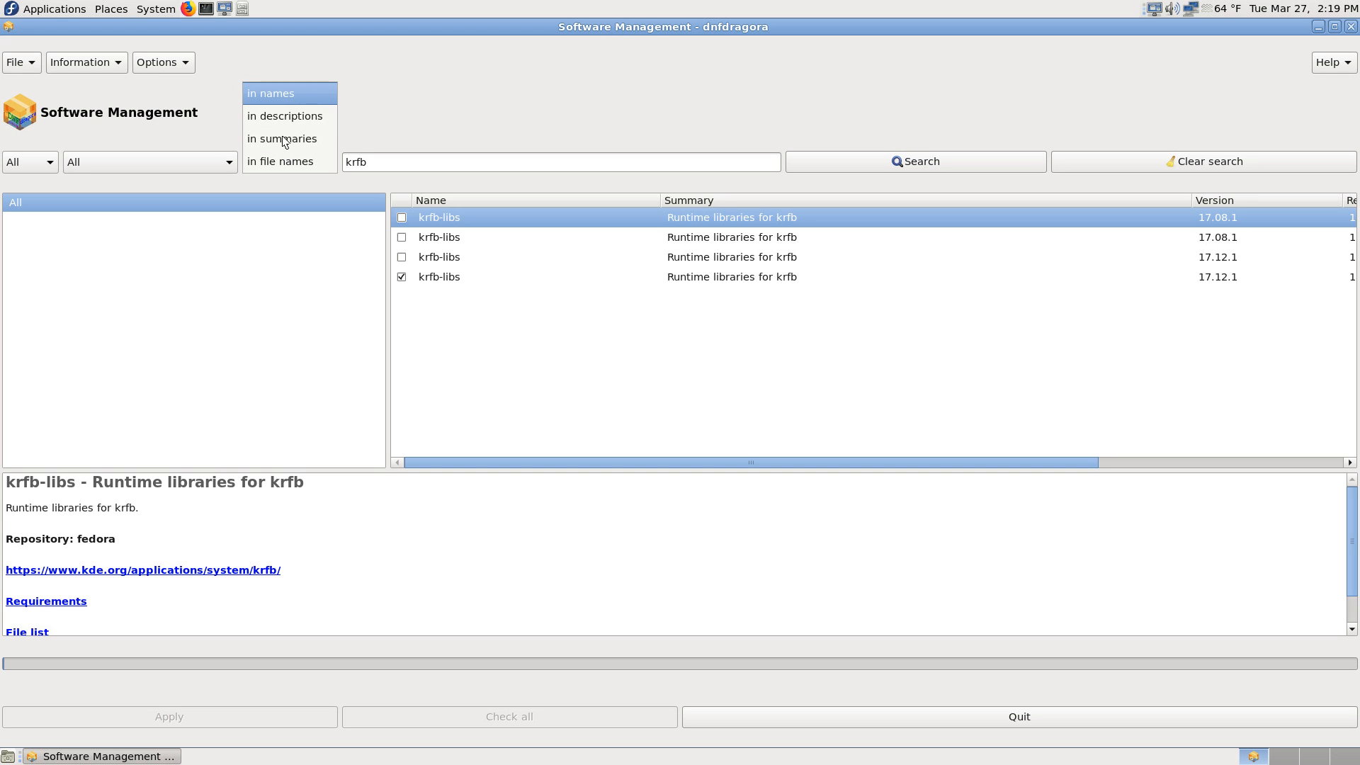
left_click(286, 85)
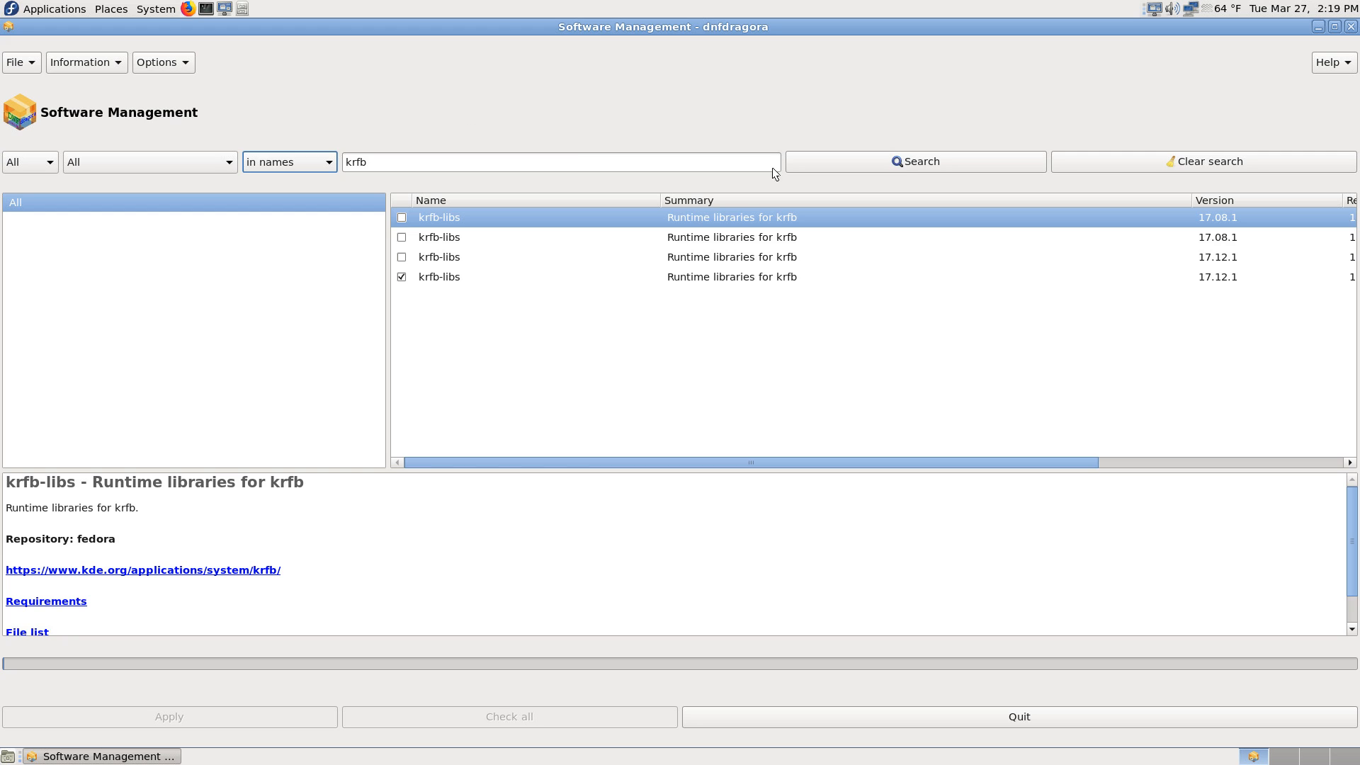
left_click(902, 161)
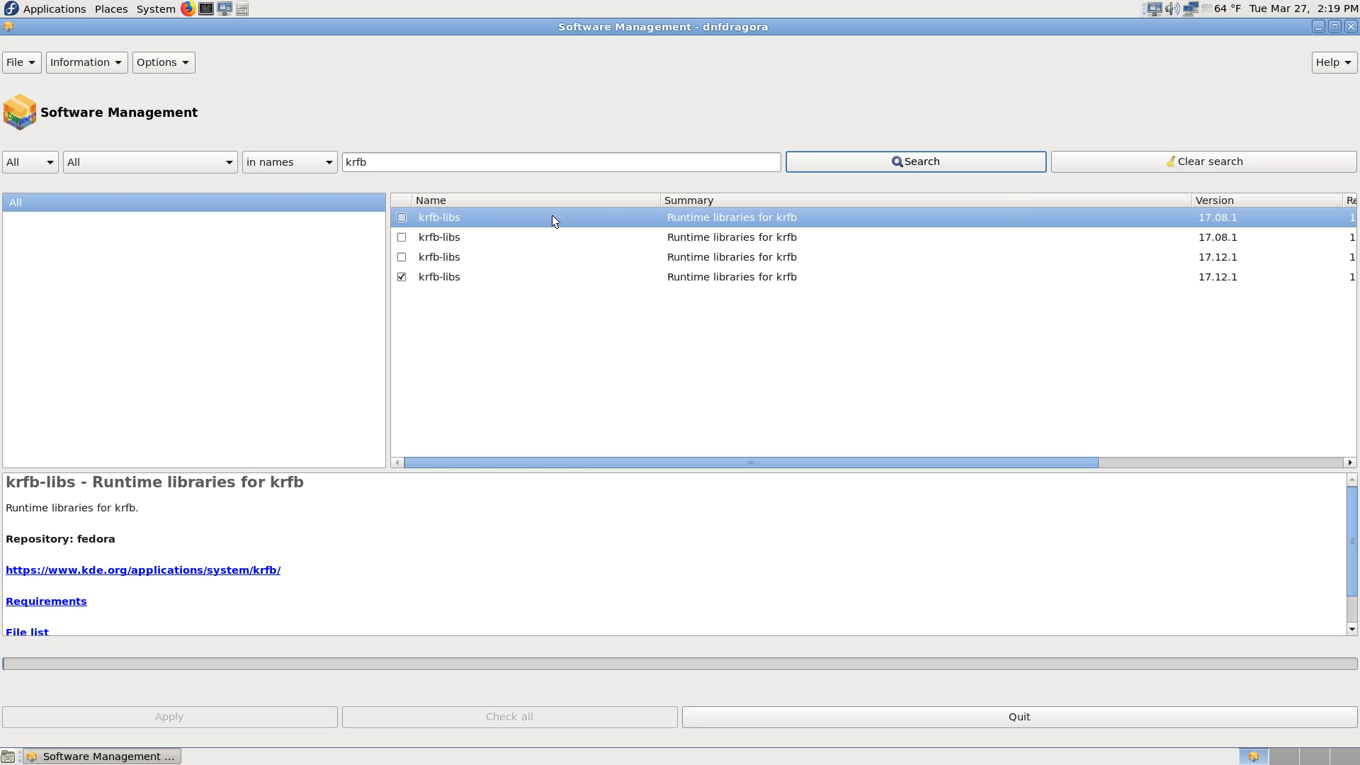
Step: Search for krfb in summaries again and view the release, architecture, size and status columns of the package list
left_click(309, 165)
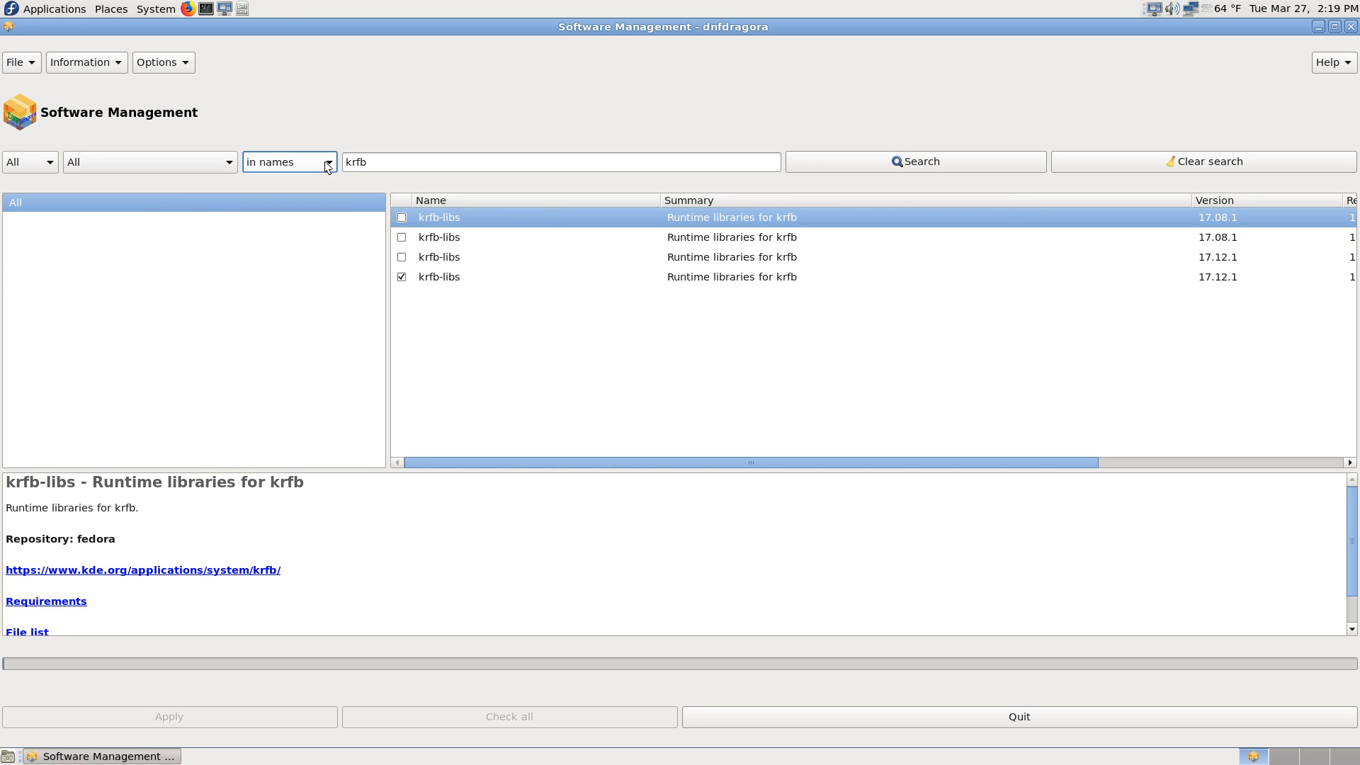
left_click(324, 160)
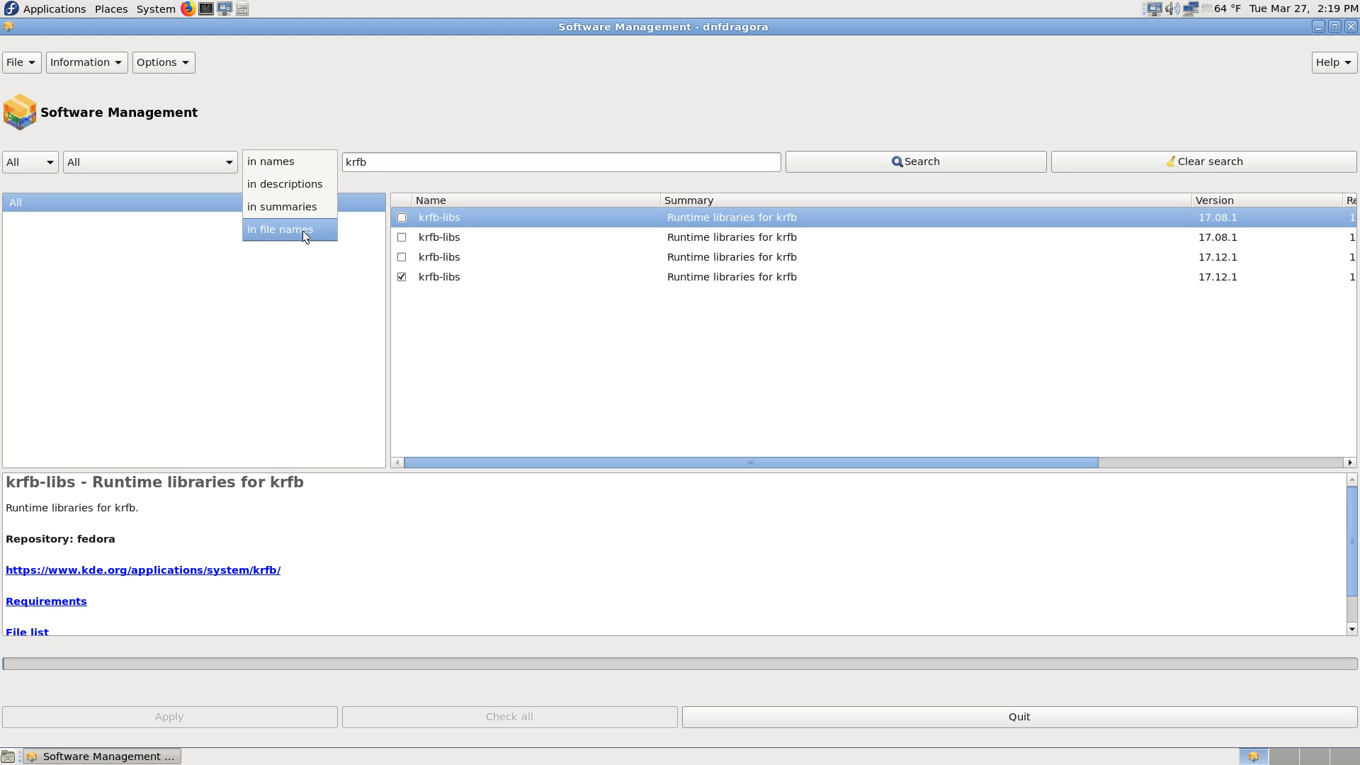
left_click(308, 207)
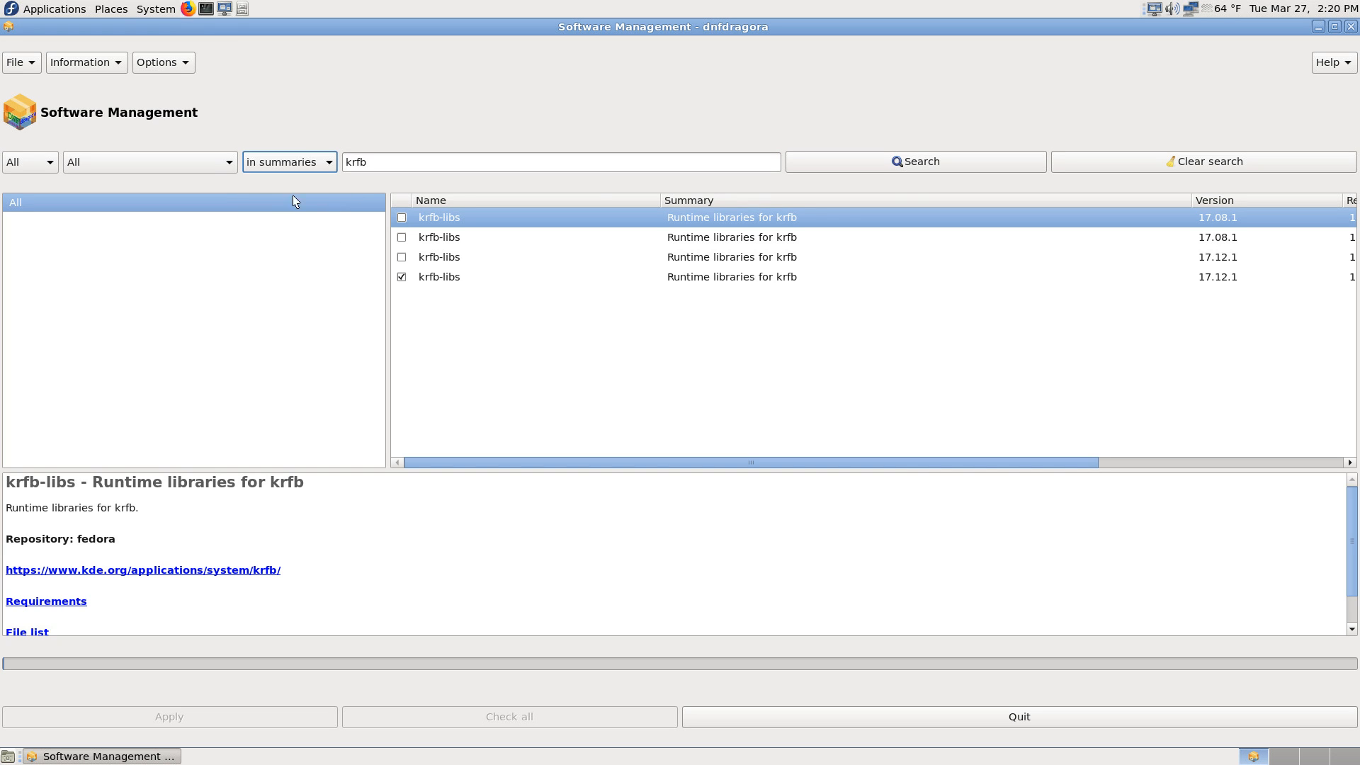
left_click(866, 159)
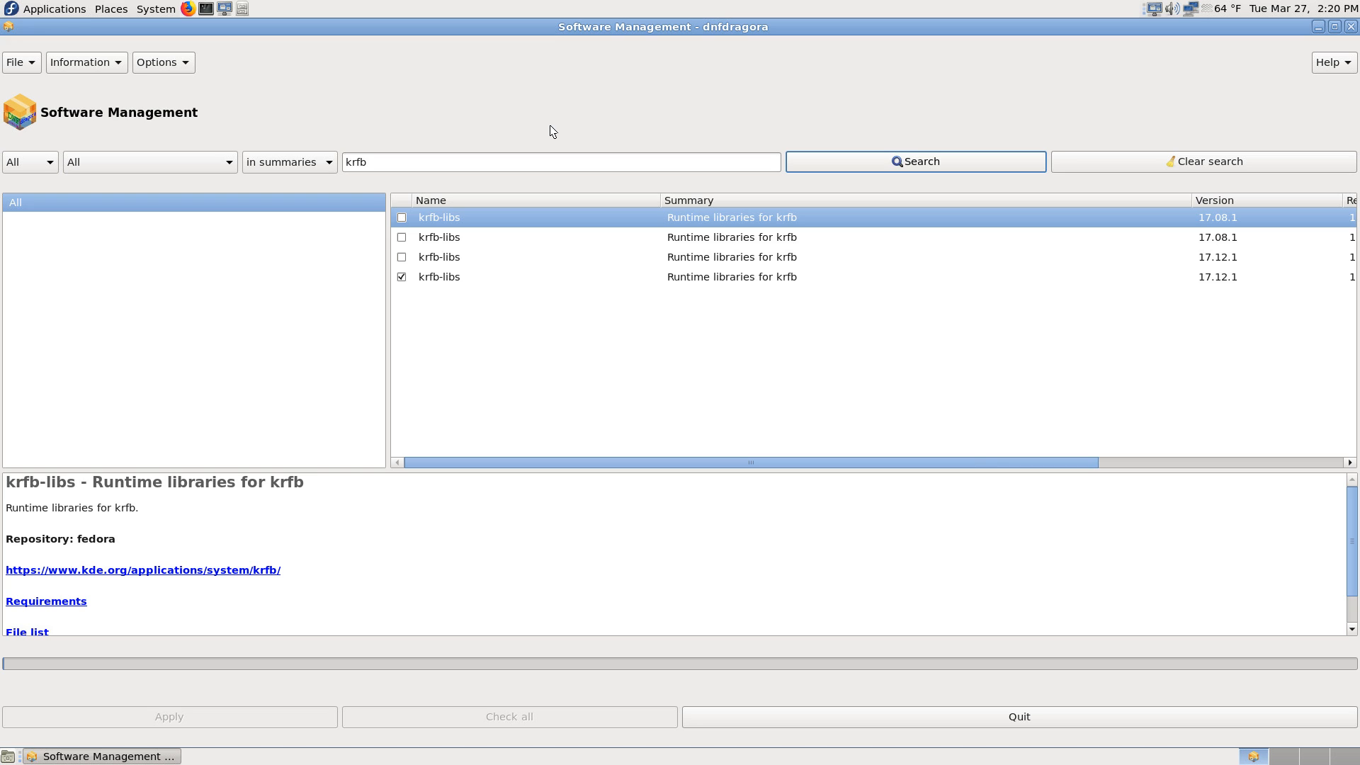
left_click_drag(1015, 461, 1358, 469)
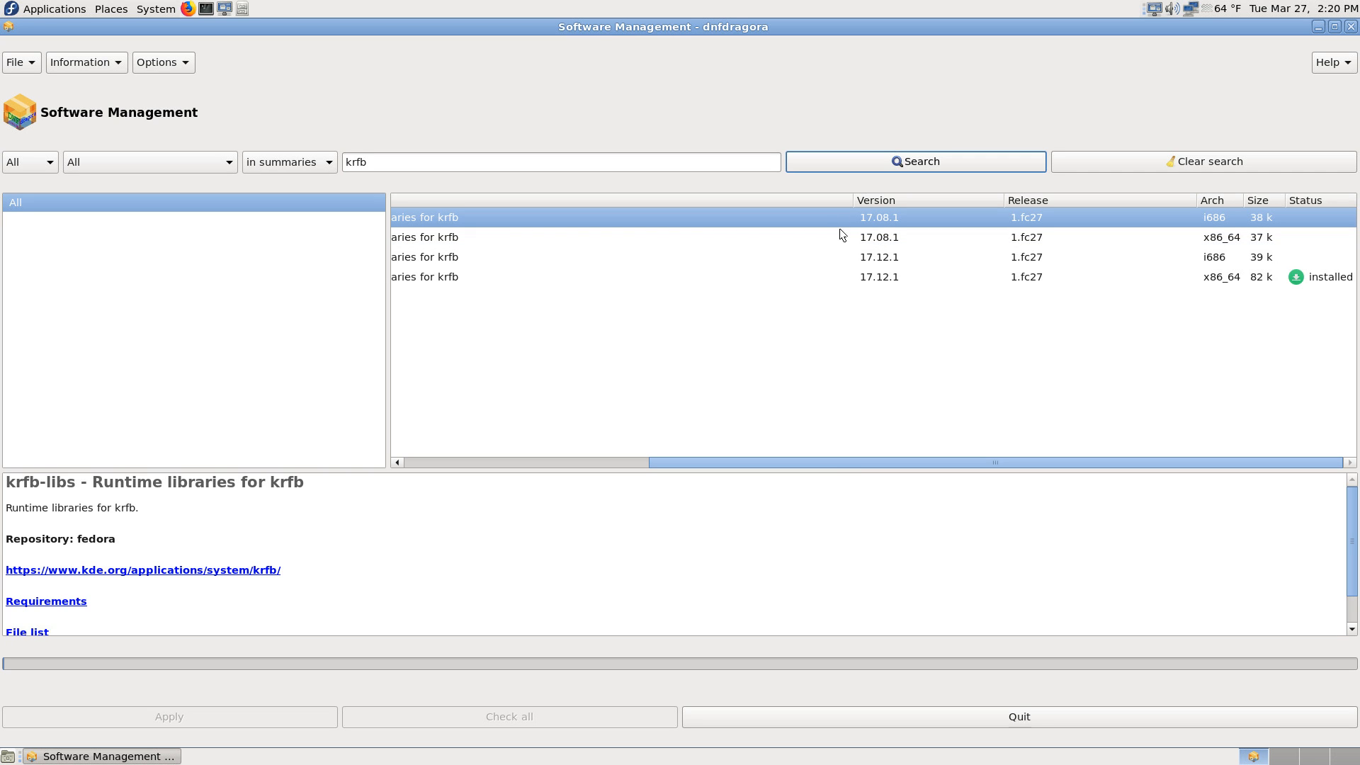
Step: Resize the name and summary columns of the package list so that every column through status fits in view
left_click_drag(854, 199, 686, 202)
left_click_drag(759, 459, 308, 471)
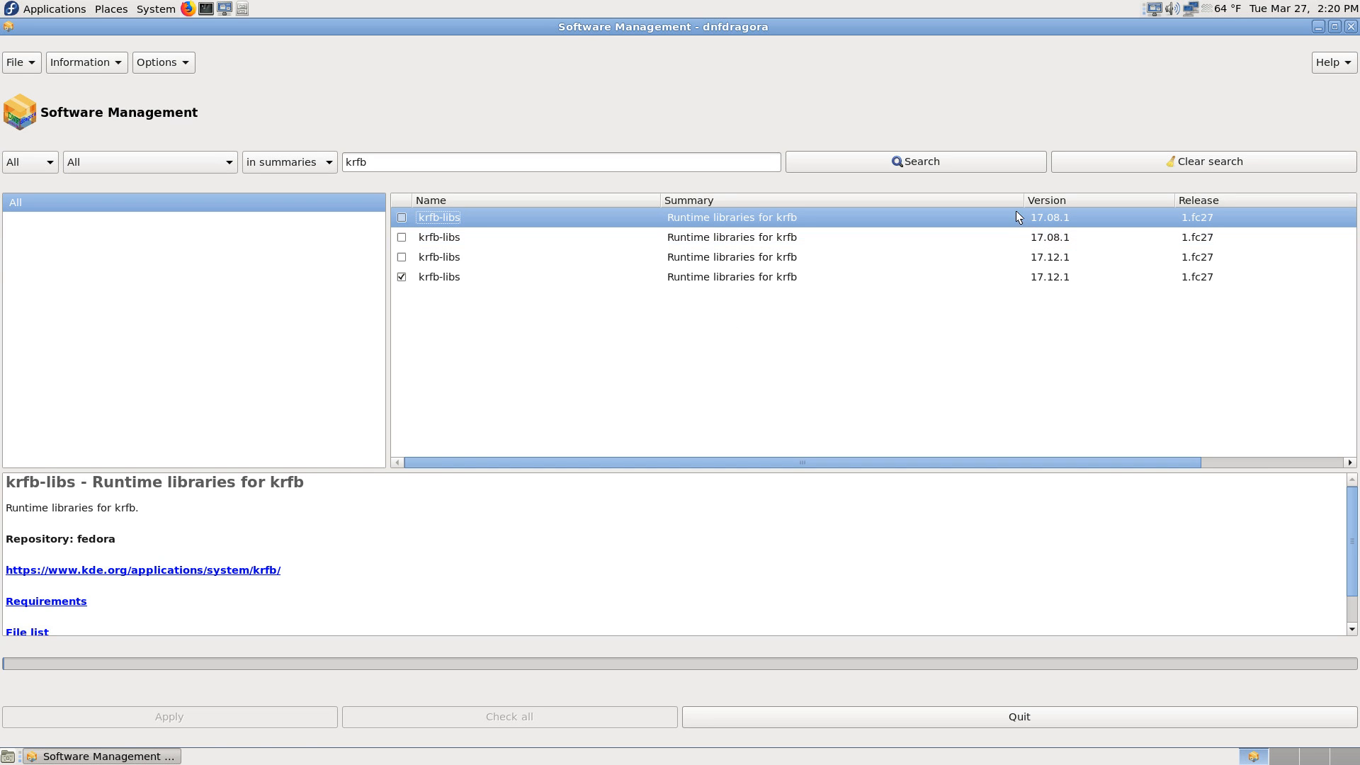
left_click_drag(1021, 198, 849, 214)
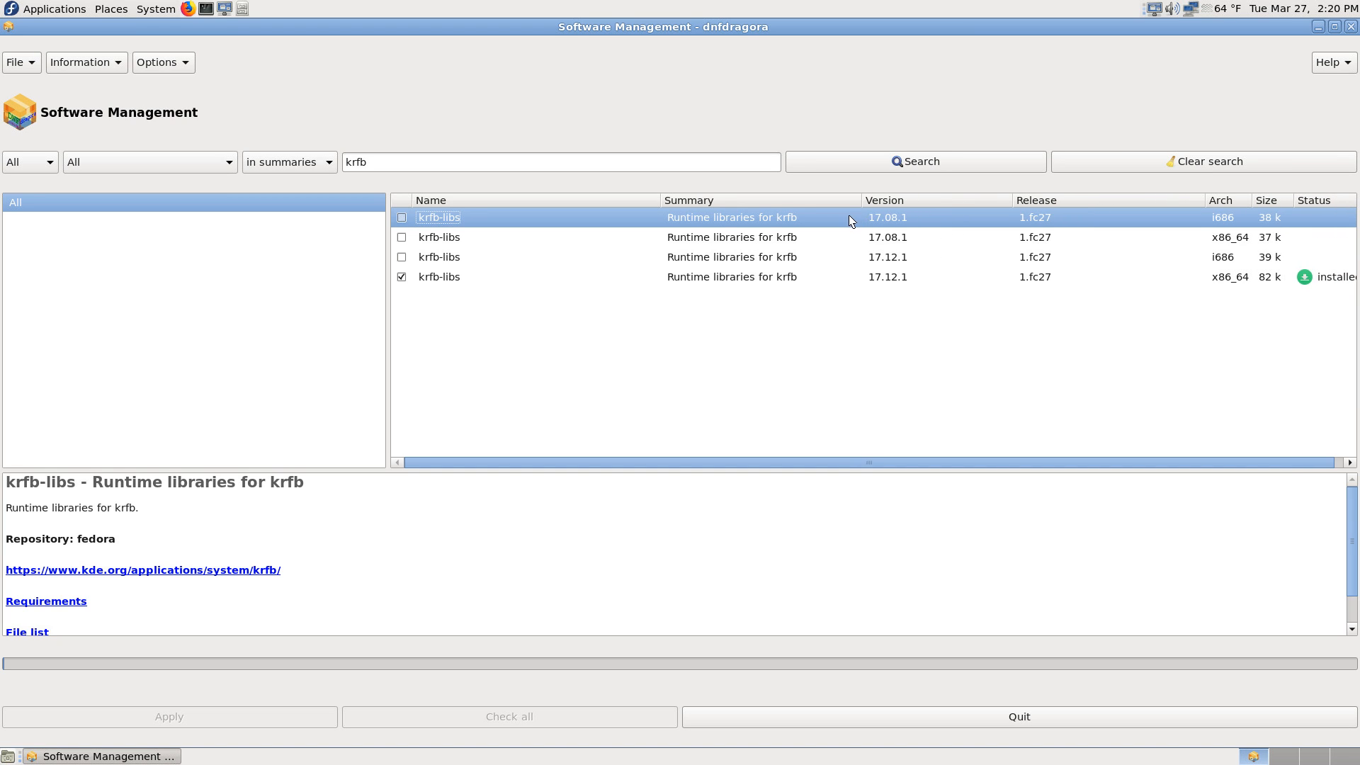
left_click_drag(660, 201, 629, 202)
left_click(626, 198)
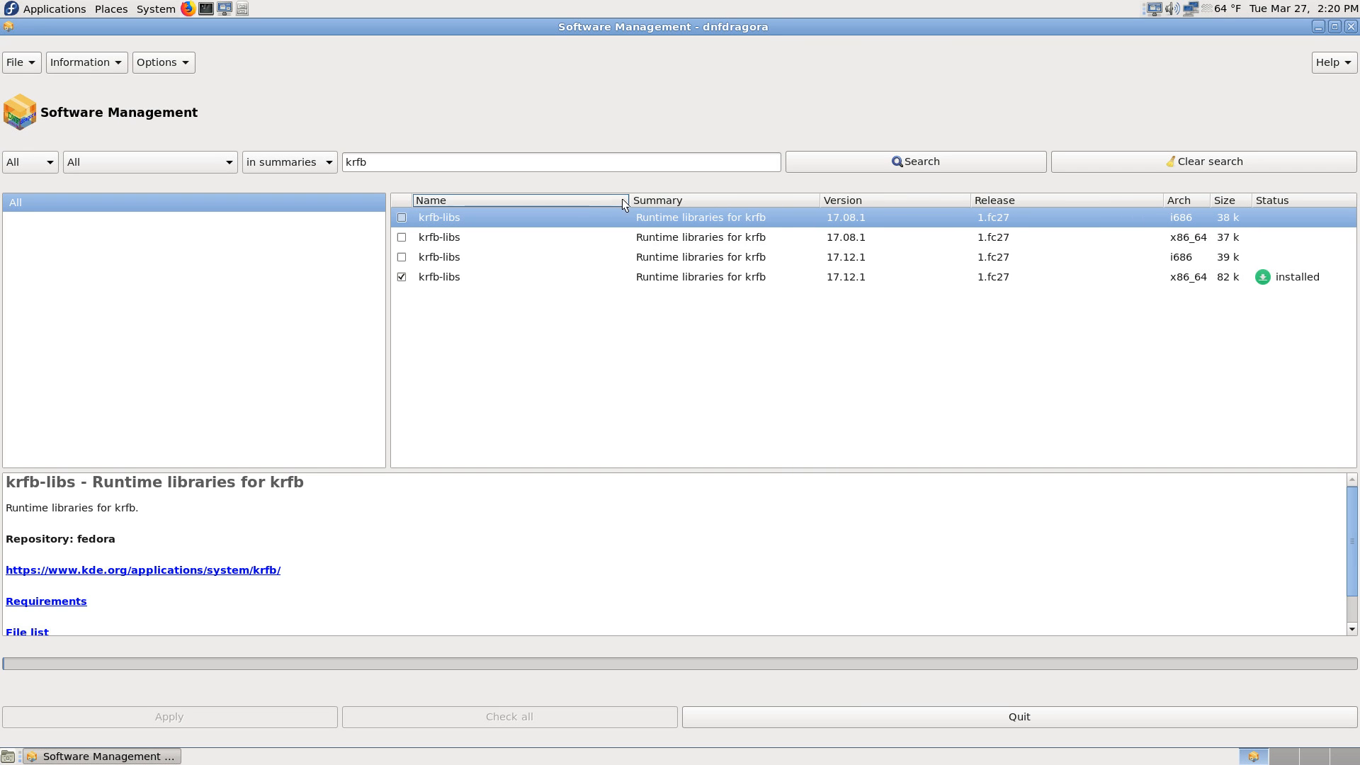
left_click_drag(630, 202, 605, 203)
left_click(791, 195)
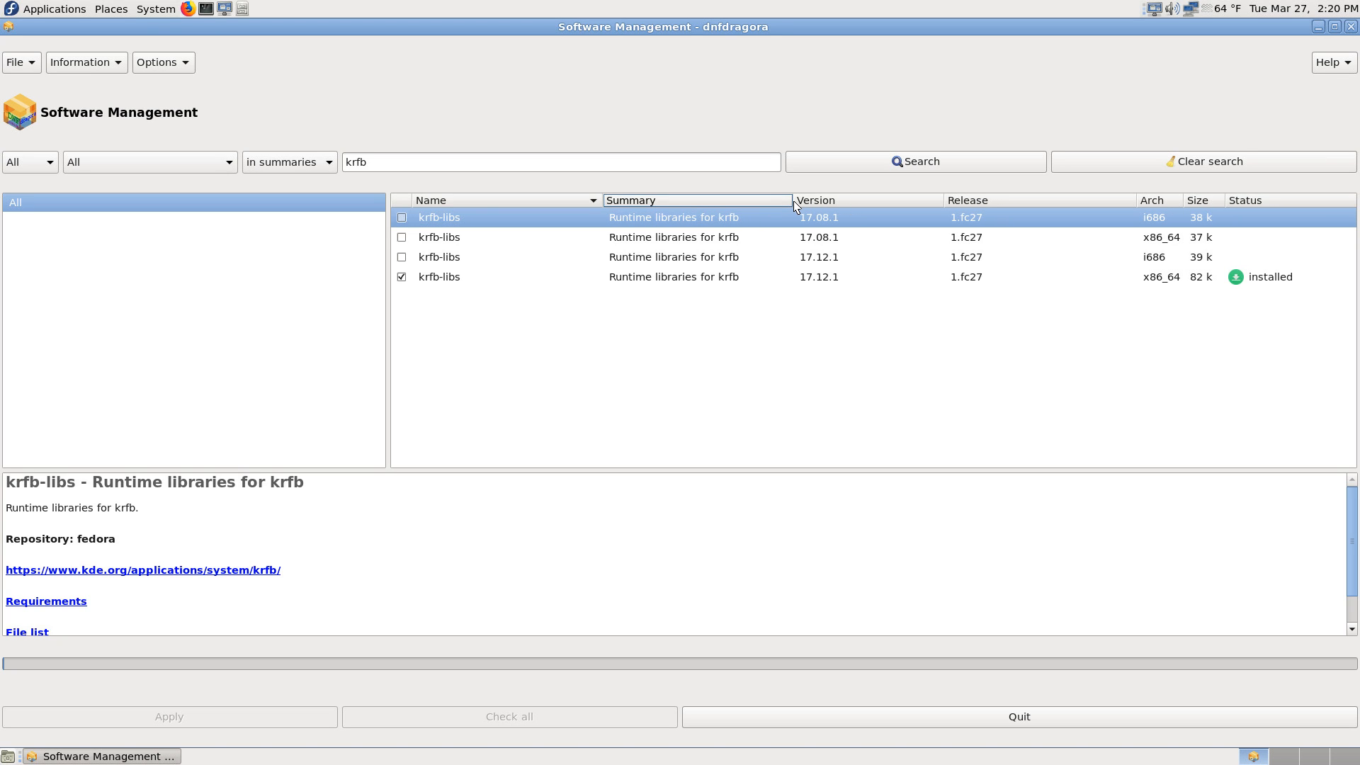
left_click_drag(792, 200, 829, 201)
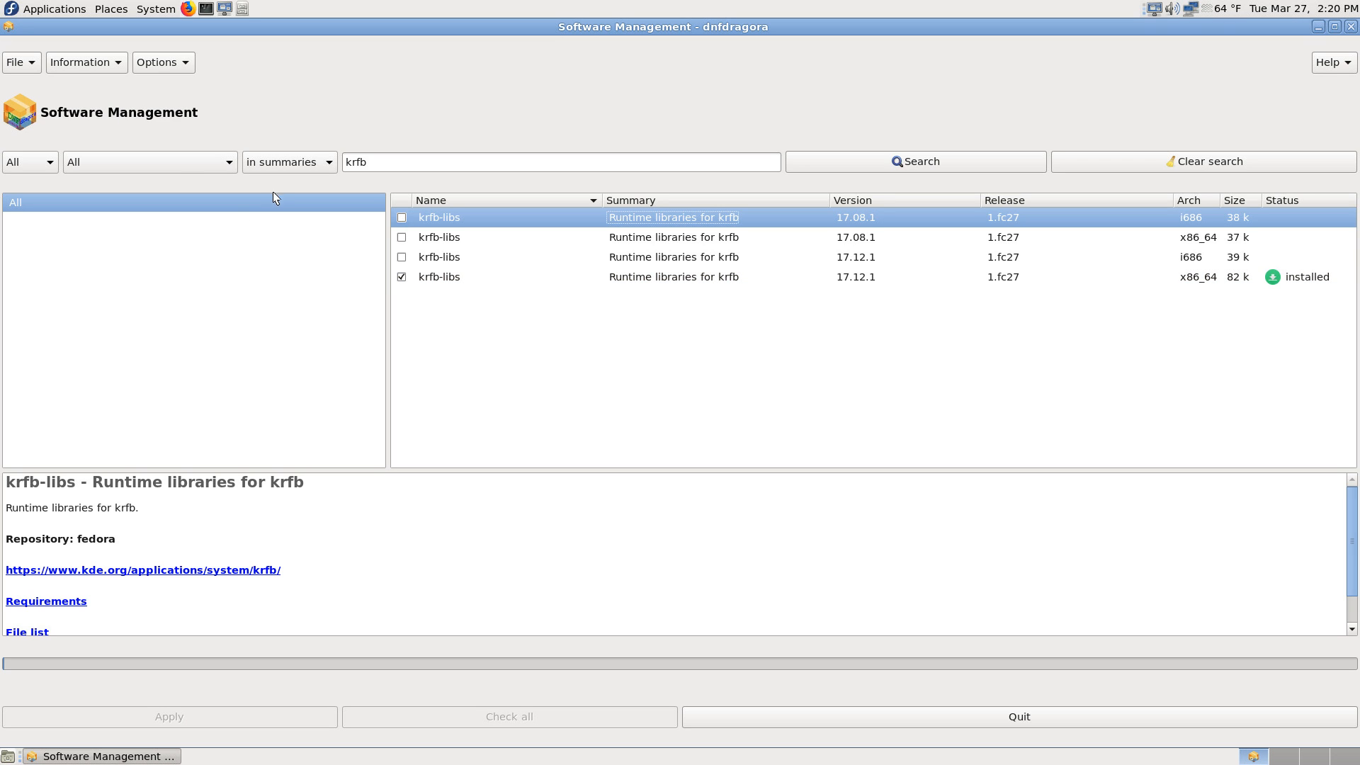
Step: Change the search scope to package names and search for krfb
left_click(326, 162)
left_click(326, 158)
left_click(322, 162)
left_click(300, 114)
left_click(894, 164)
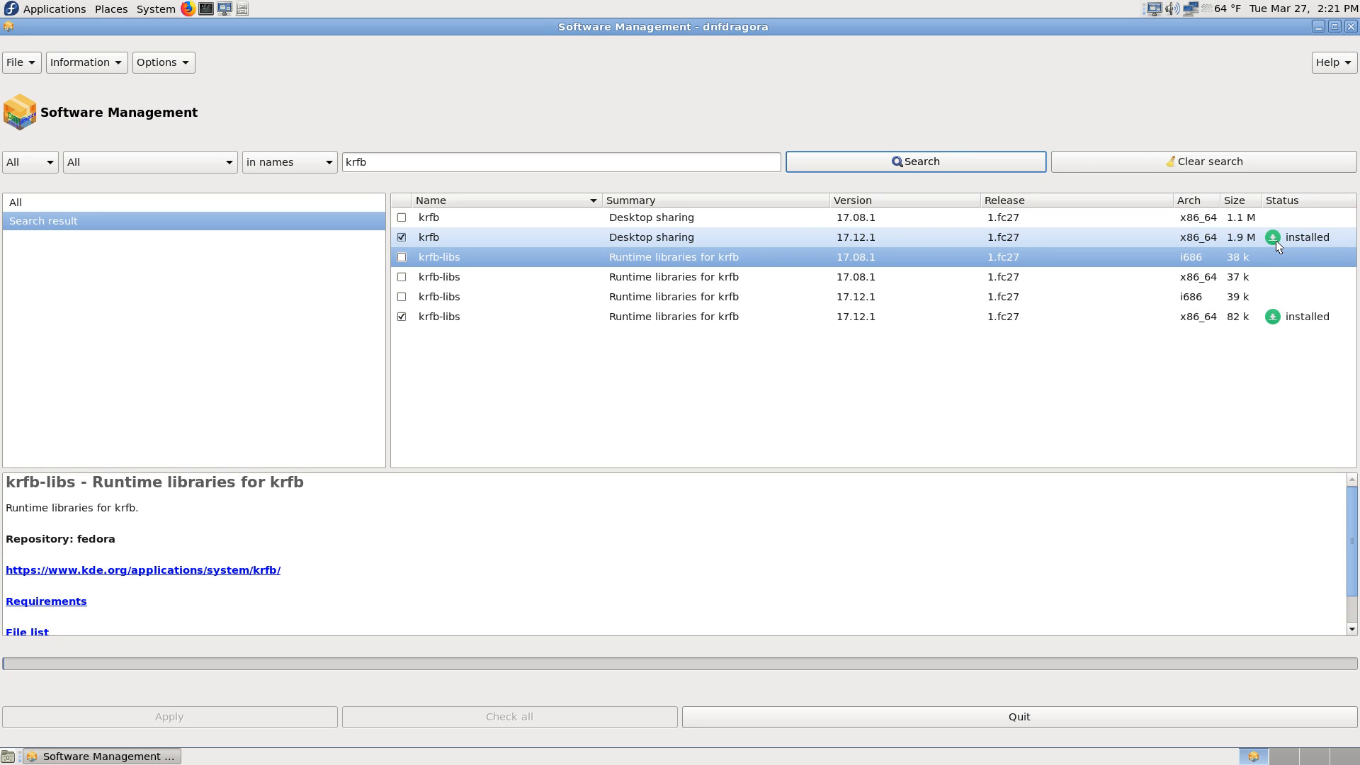
Step: Try to sort the search results by status, and show the details of the krfb 17.08.1 package
left_click(1306, 200)
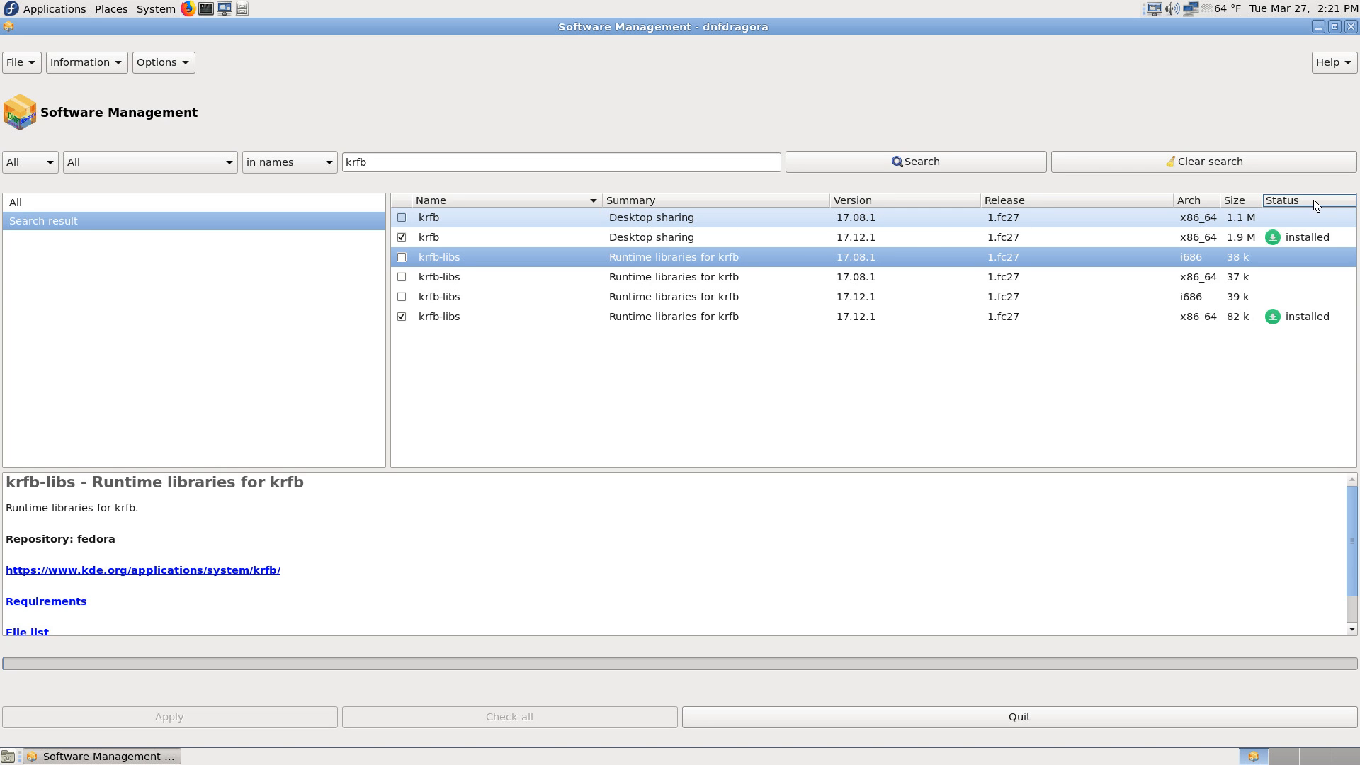
key("Down")
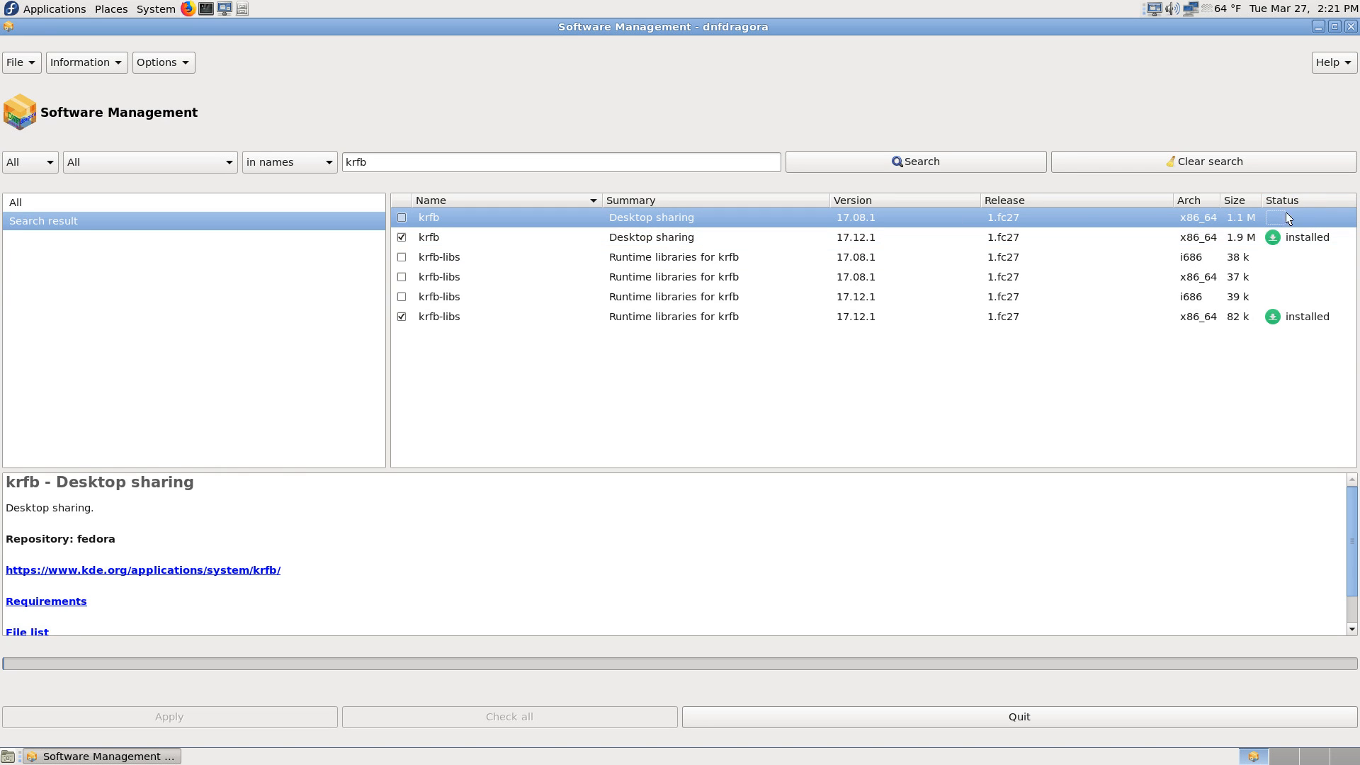
left_click(1292, 197)
Step: Quit the package manager and take the TigerVNC session out of full screen
left_click(1010, 716)
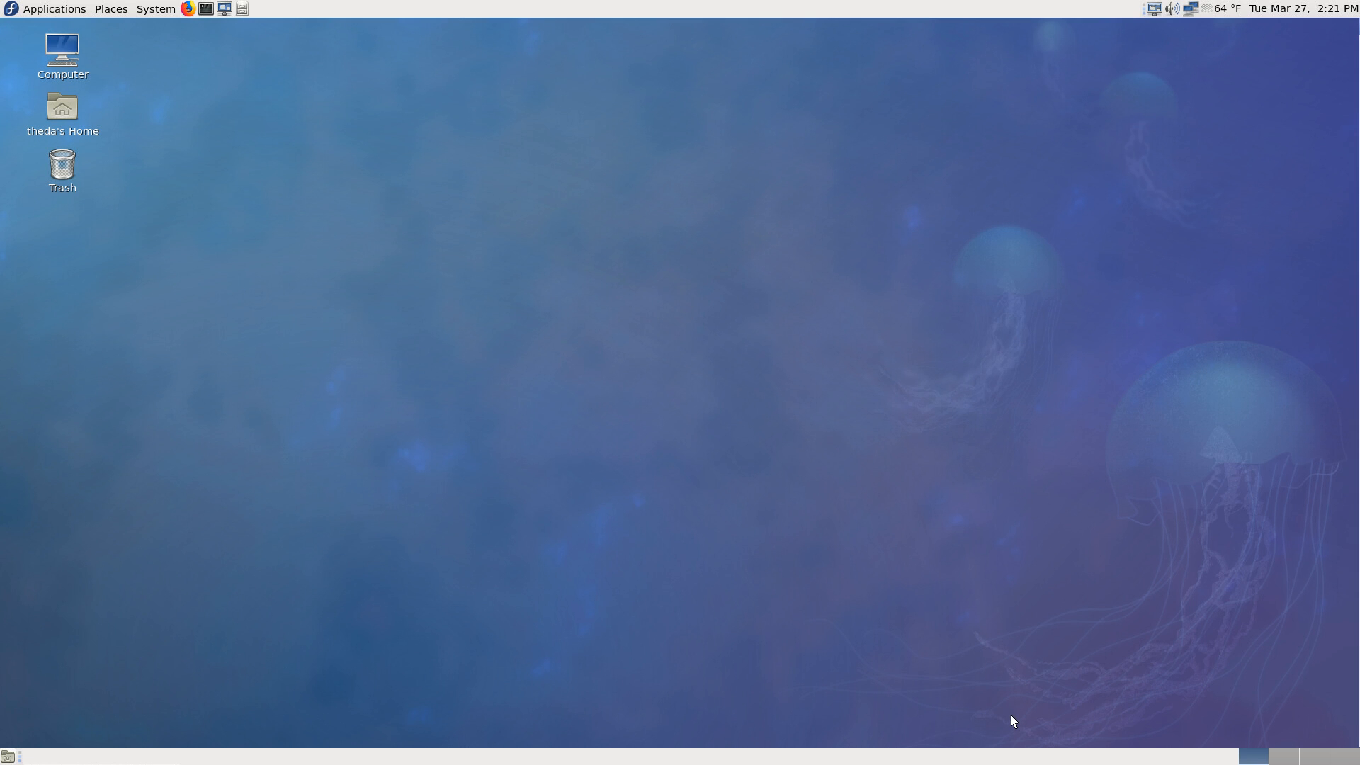
left_click(1350, 757)
left_click(1253, 758)
key("F8")
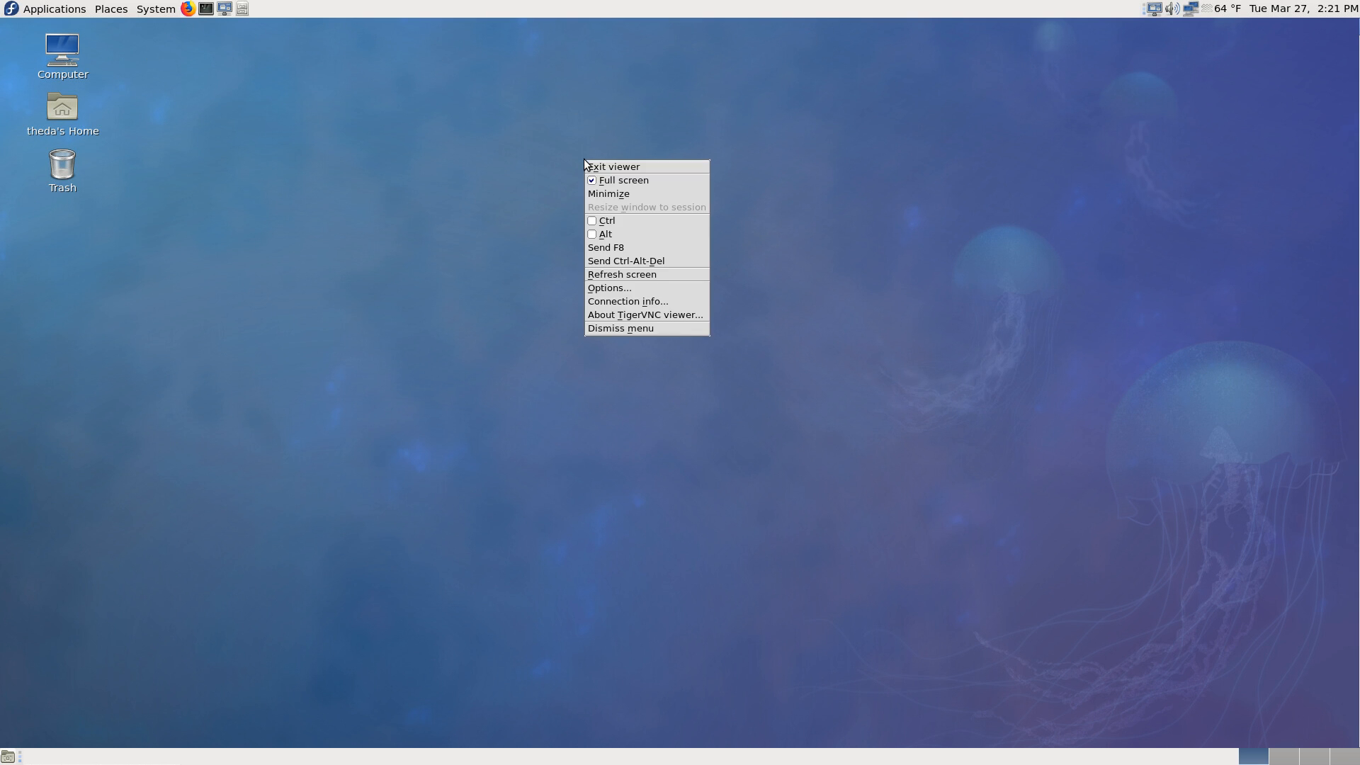
left_click(641, 181)
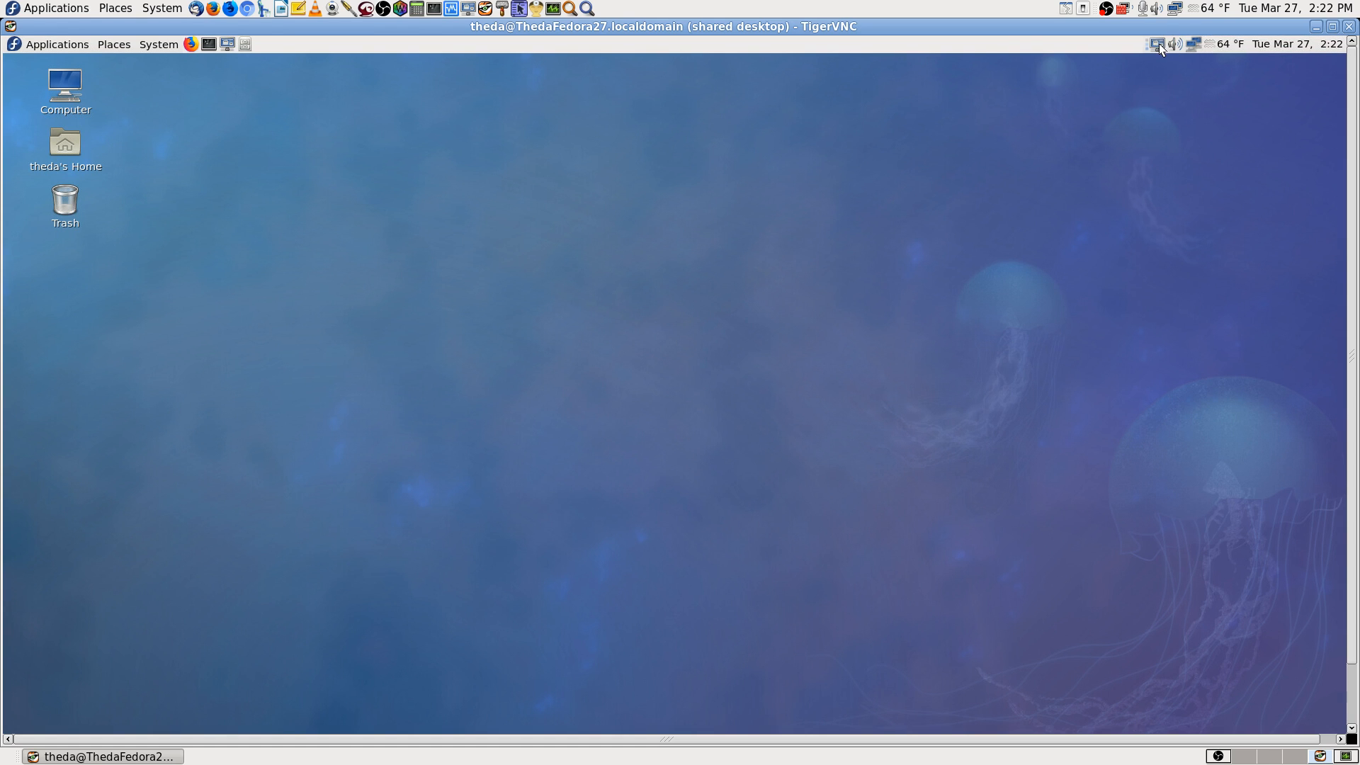
Step: Shut down the remote Fedora system from its own desktop, and switch to OBS on the local machine
mouse_move(1158, 44)
left_click(164, 48)
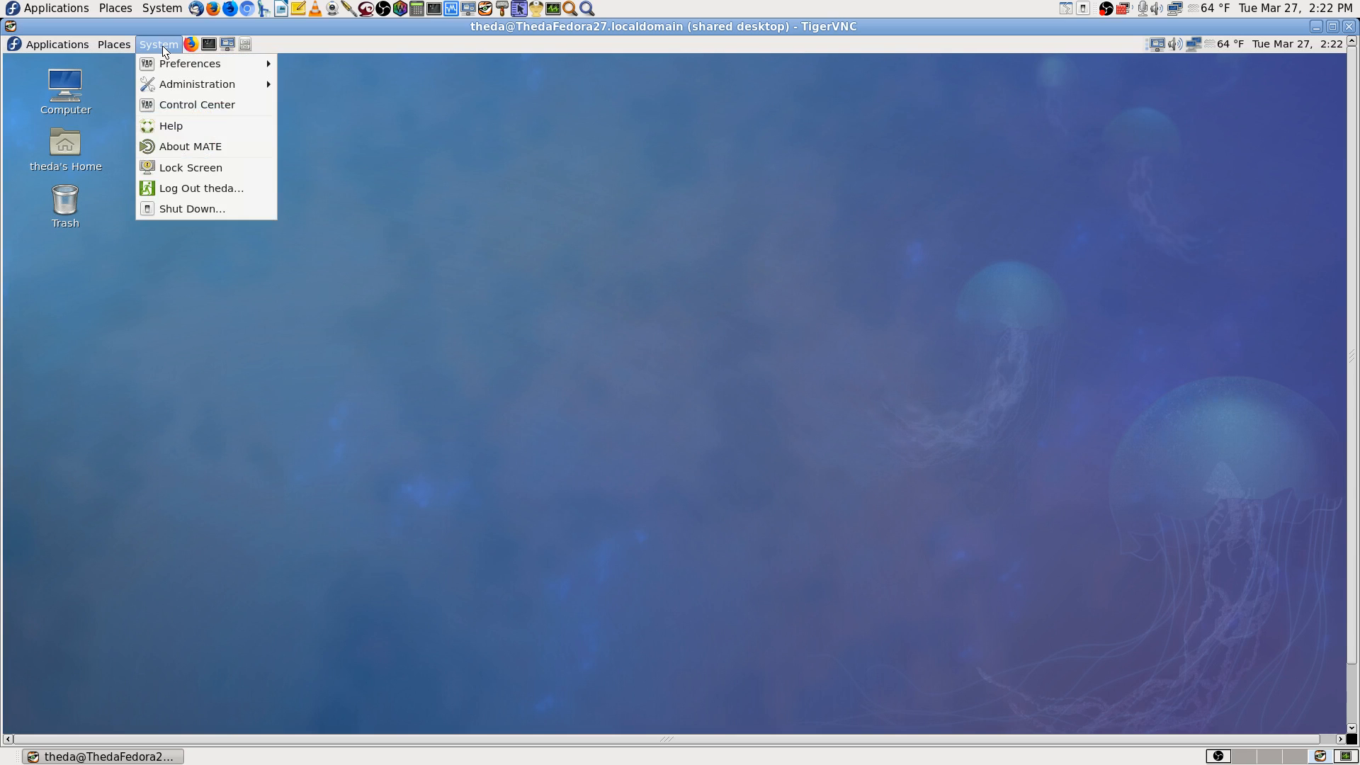
left_click(194, 206)
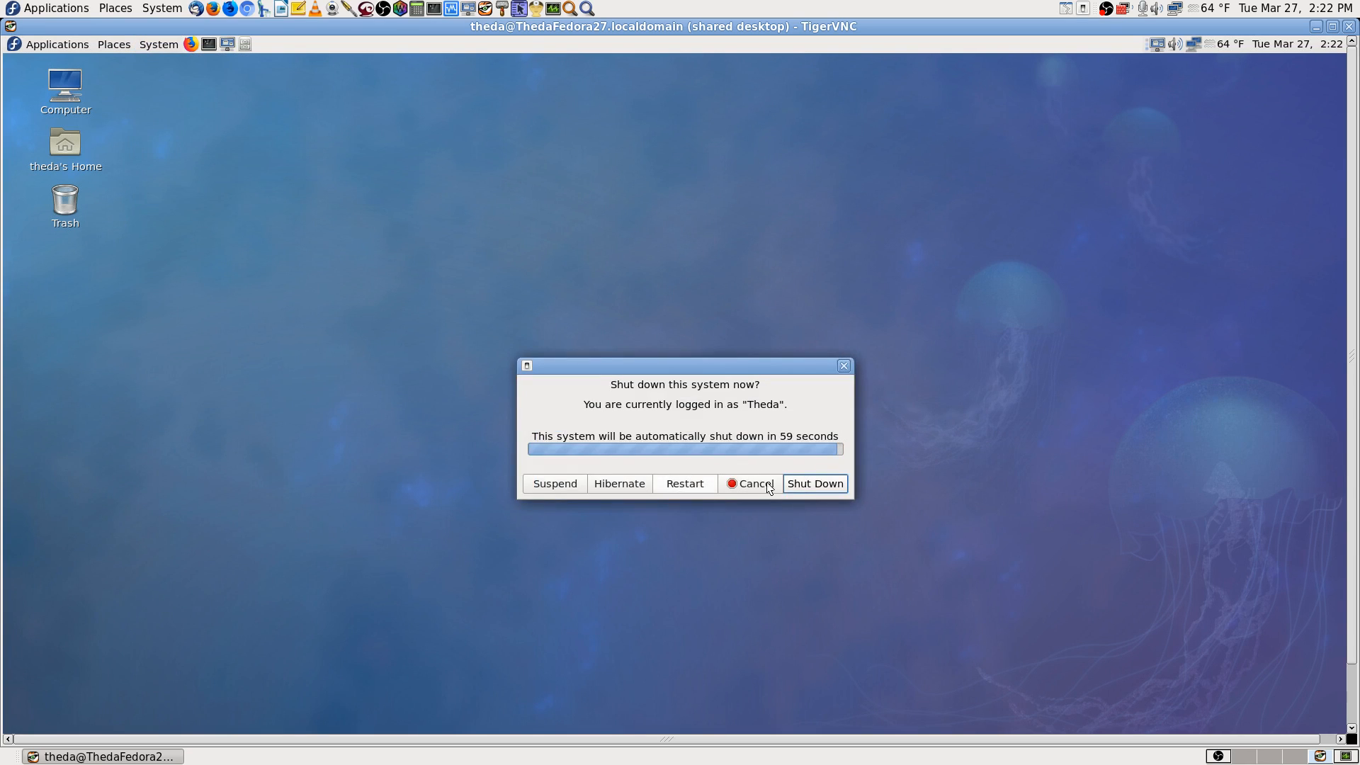
left_click(803, 481)
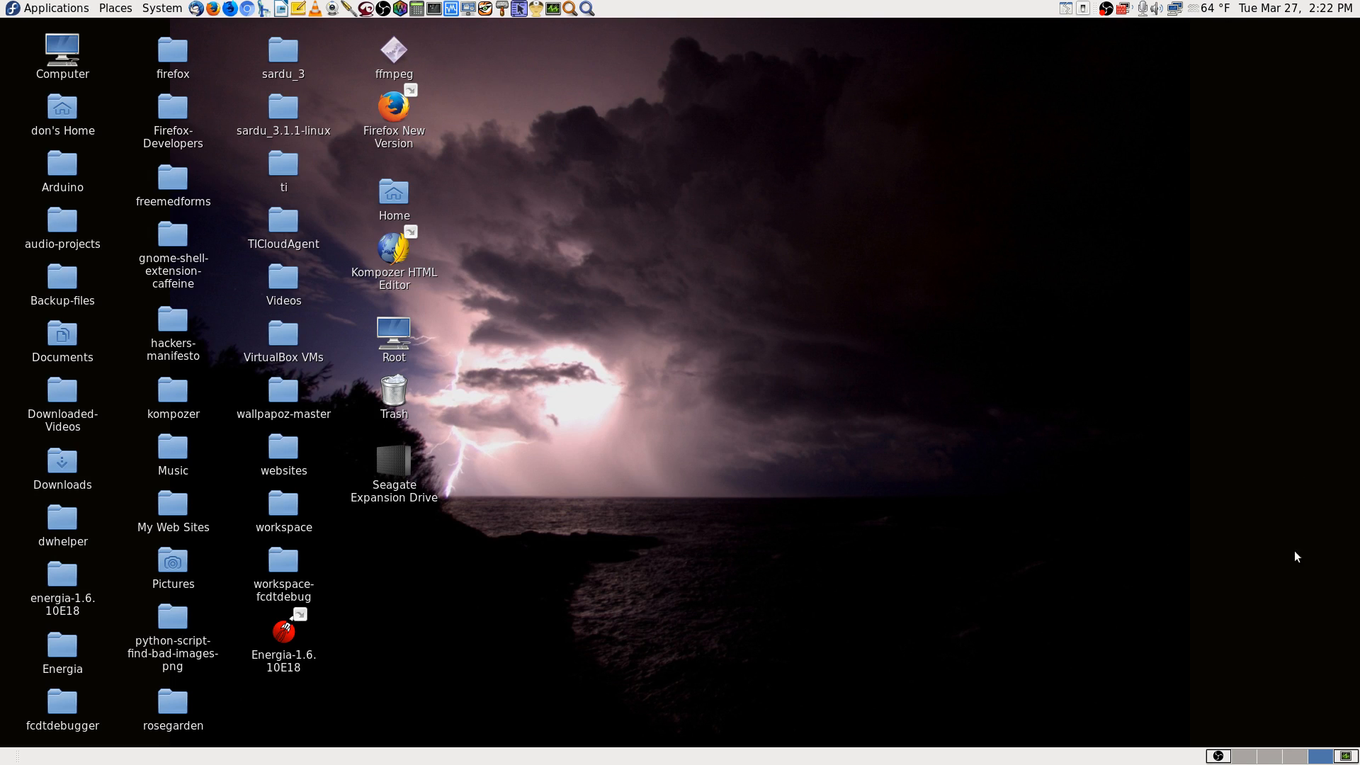
left_click(1219, 756)
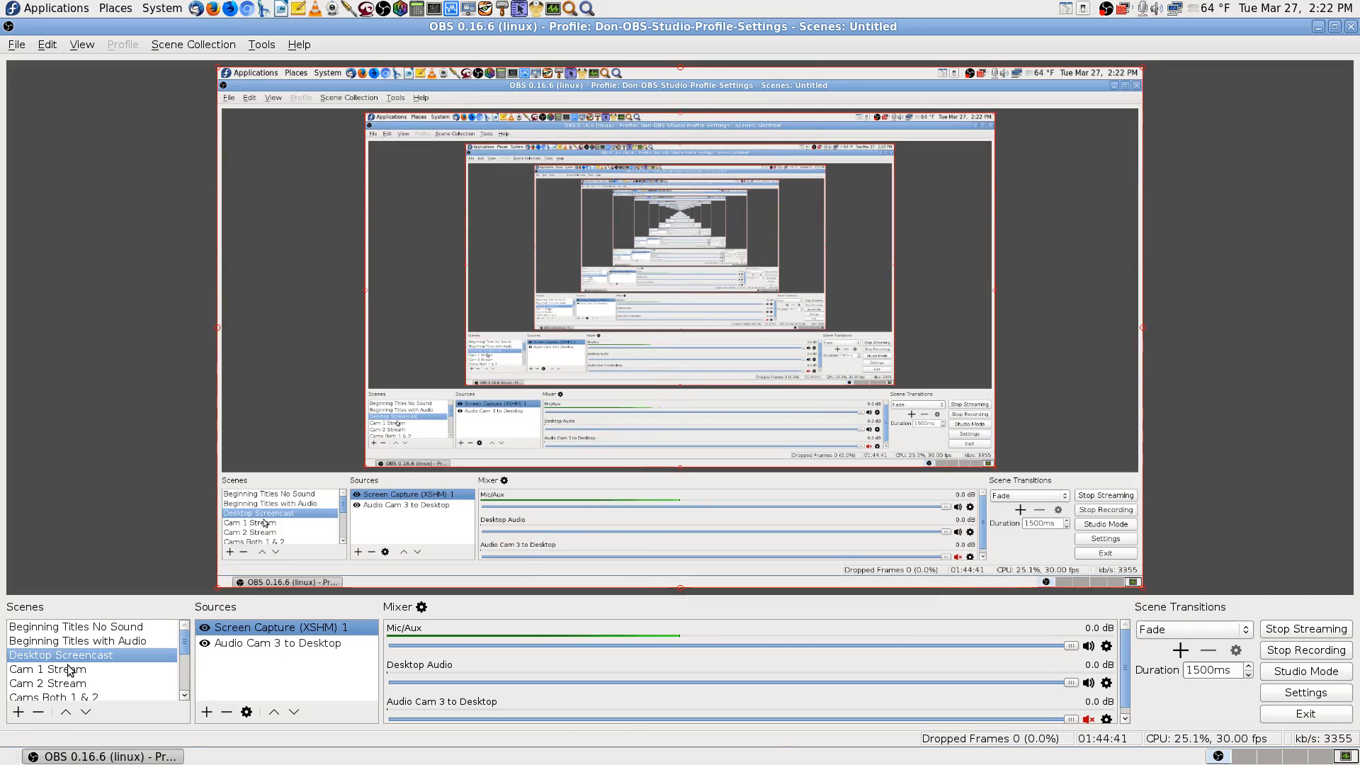